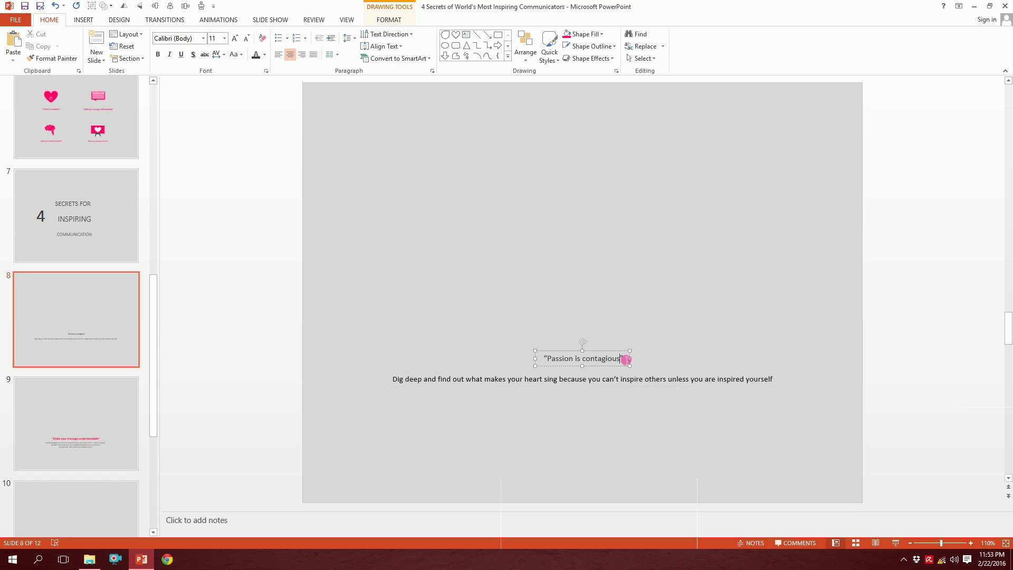
Make the slide 8 'Passion is contagious' quote pink, bold and 18 pt
drag(625, 359, 544, 365)
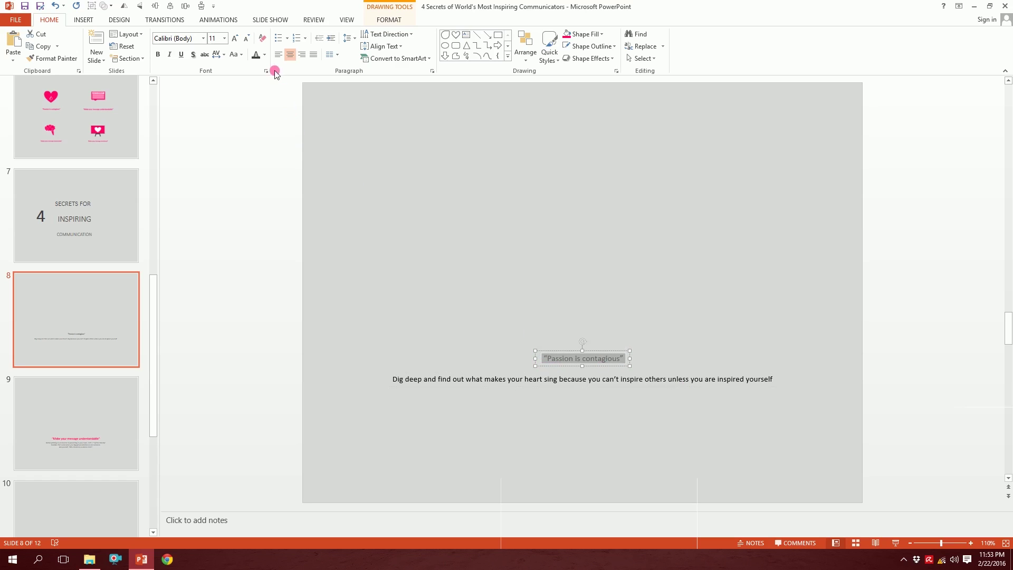
click(264, 55)
click(255, 158)
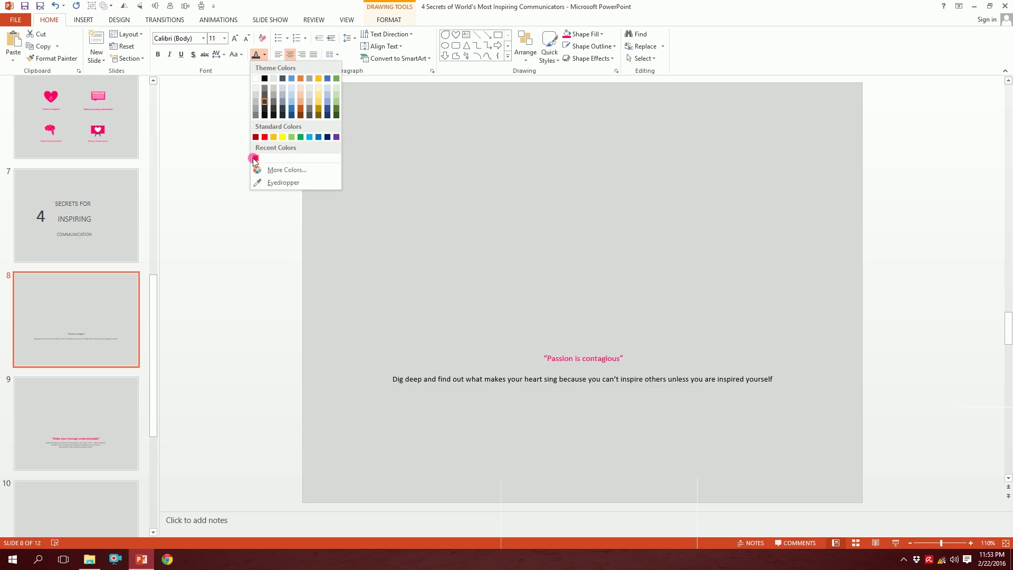
click(235, 39)
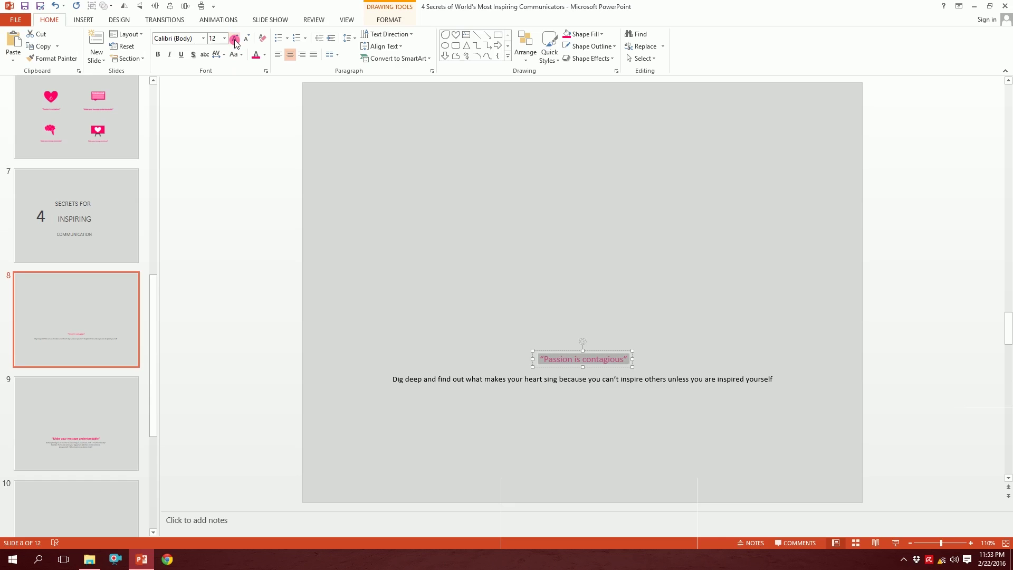
click(235, 39)
click(235, 39)
click(235, 39)
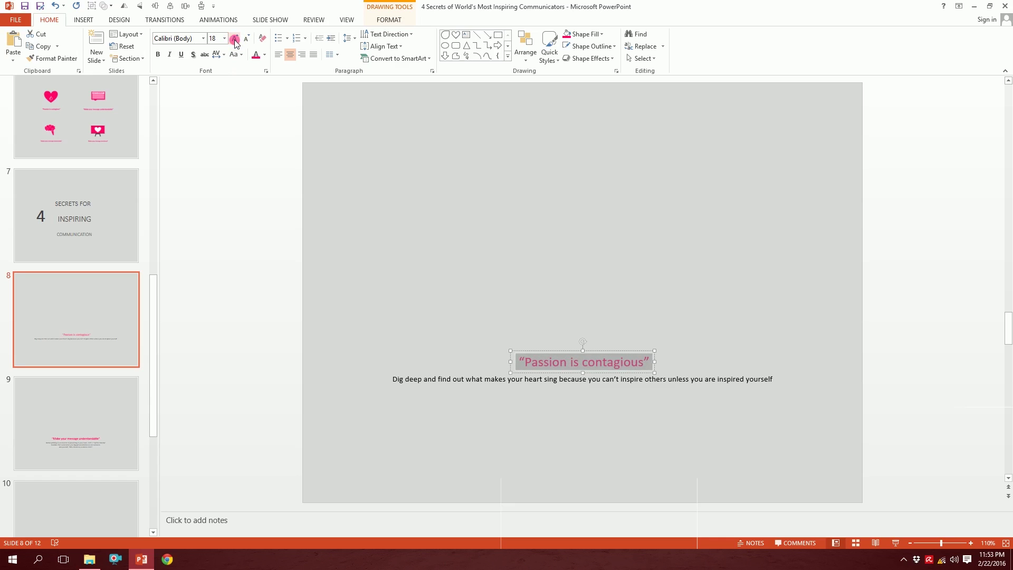
click(158, 55)
click(689, 411)
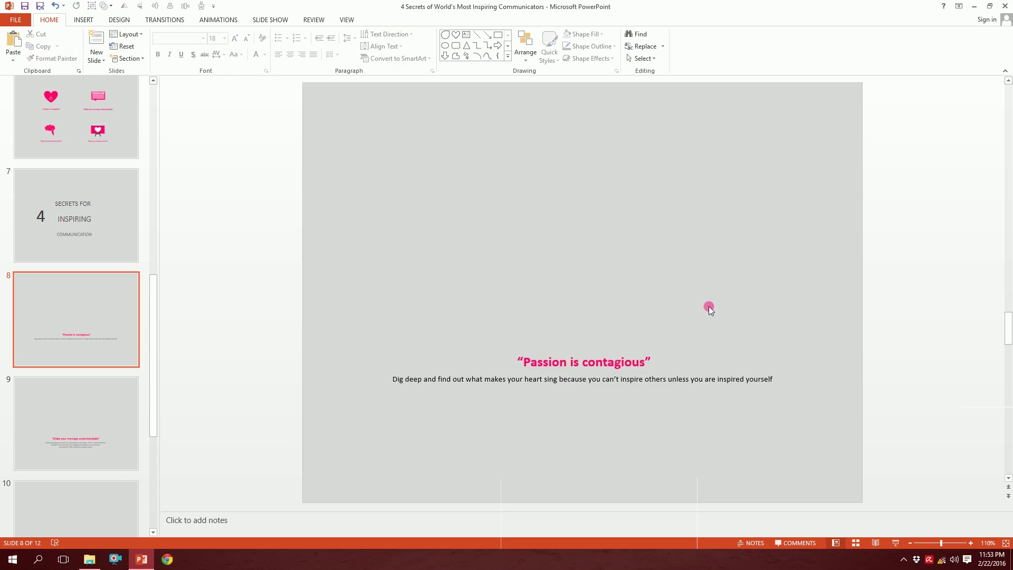
click(47, 405)
scroll(58, 414, down, 3)
click(70, 425)
scroll(83, 432, down, 2)
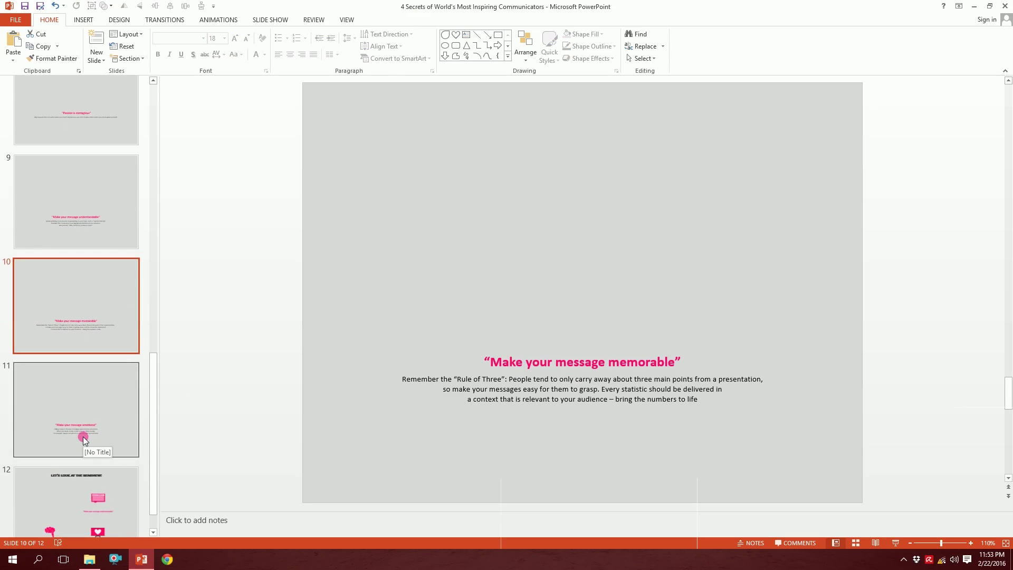
click(83, 436)
scroll(81, 332, up, 2)
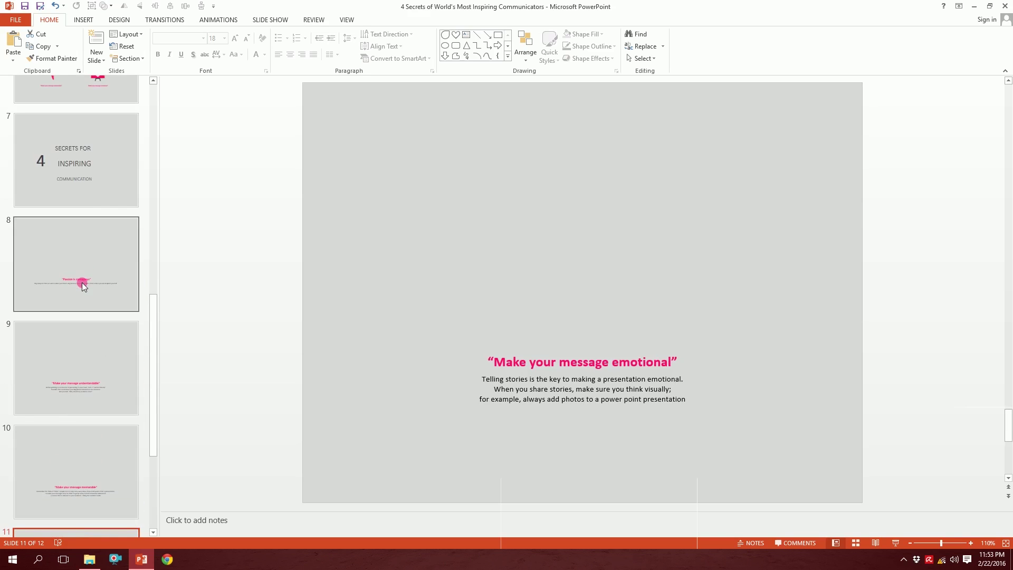
click(82, 285)
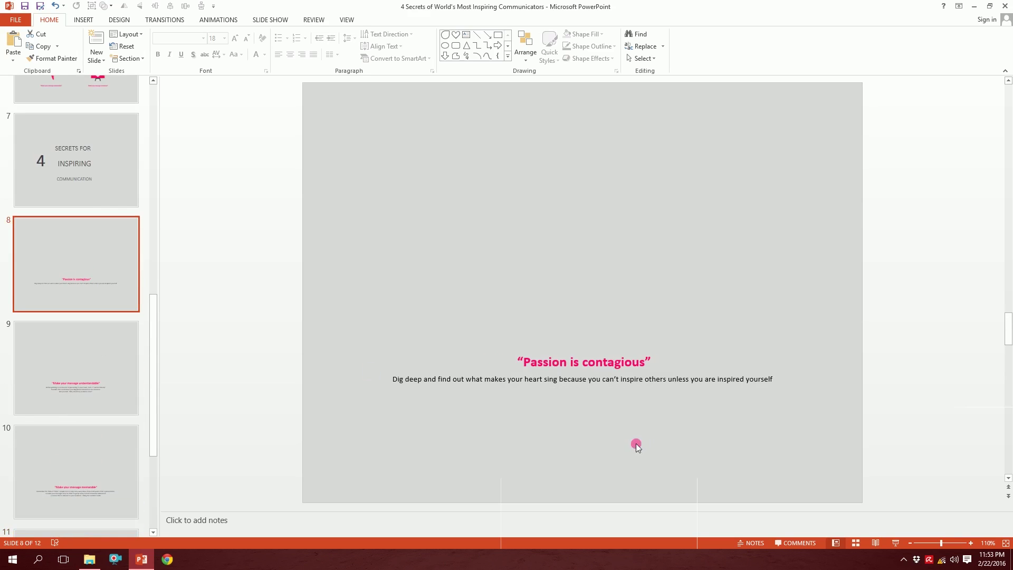
click(103, 365)
click(94, 439)
scroll(92, 448, down, 2)
click(96, 457)
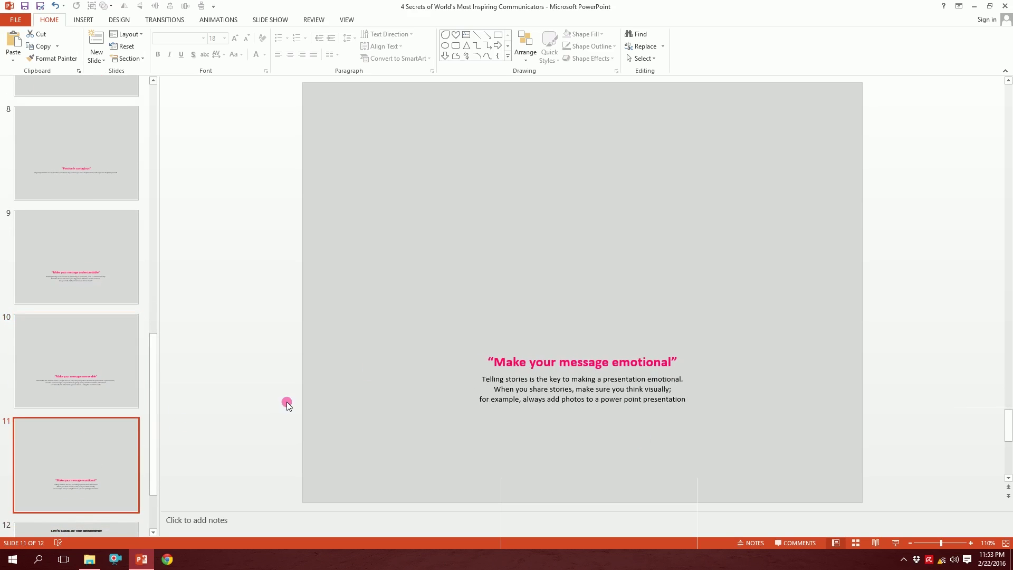
scroll(89, 279, up, 1)
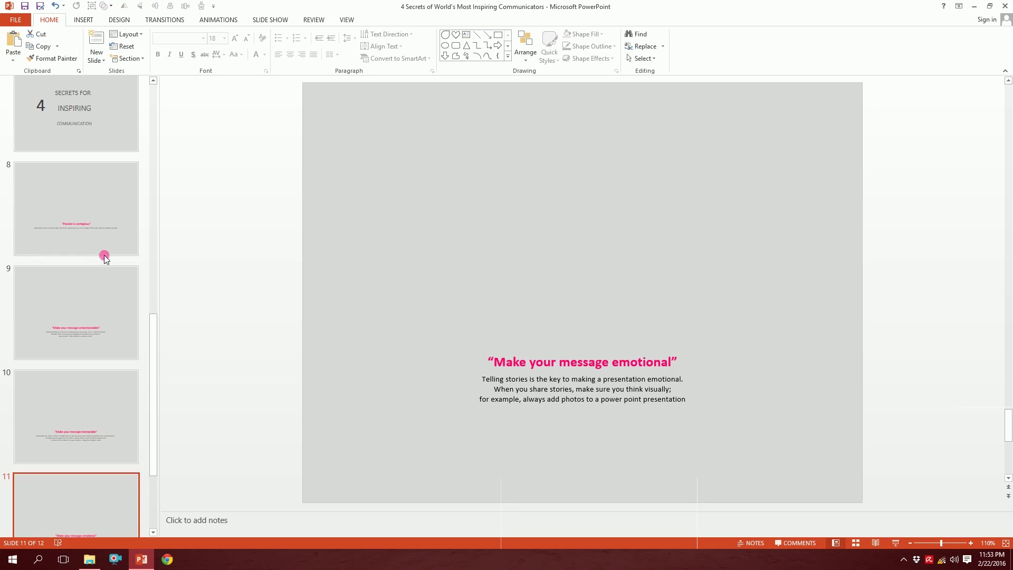
click(85, 220)
click(589, 388)
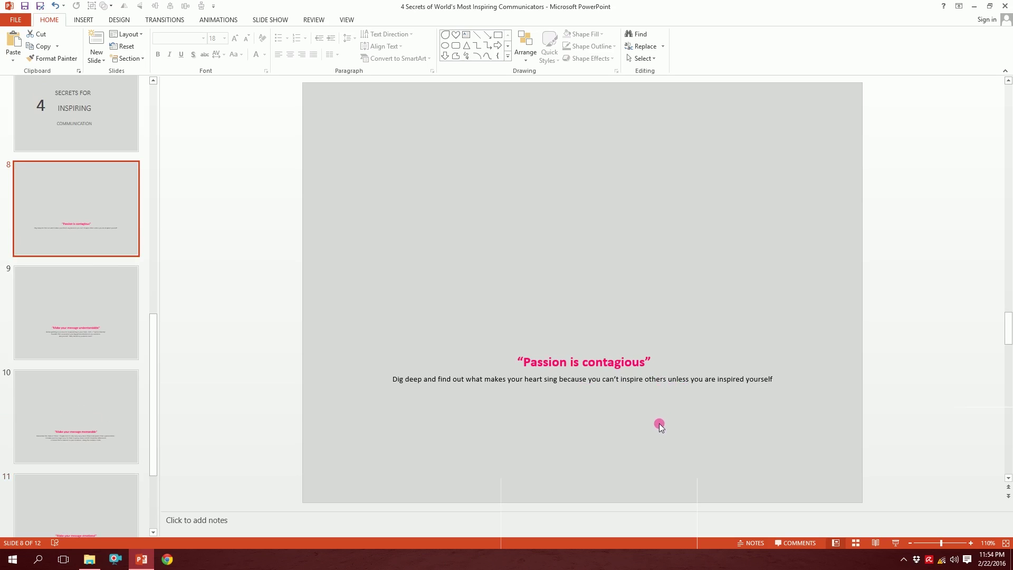
click(104, 192)
click(511, 387)
Draw a large heart shape just above the quote
click(82, 21)
click(185, 58)
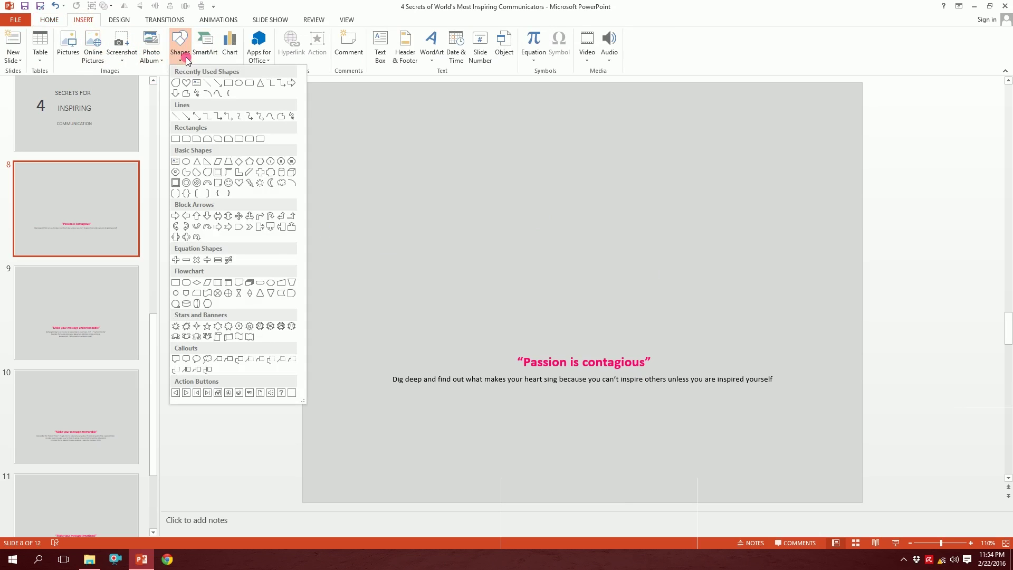
click(242, 183)
drag(516, 206, 647, 317)
drag(616, 281, 619, 276)
Give the heart no outline and a pink fill
click(400, 47)
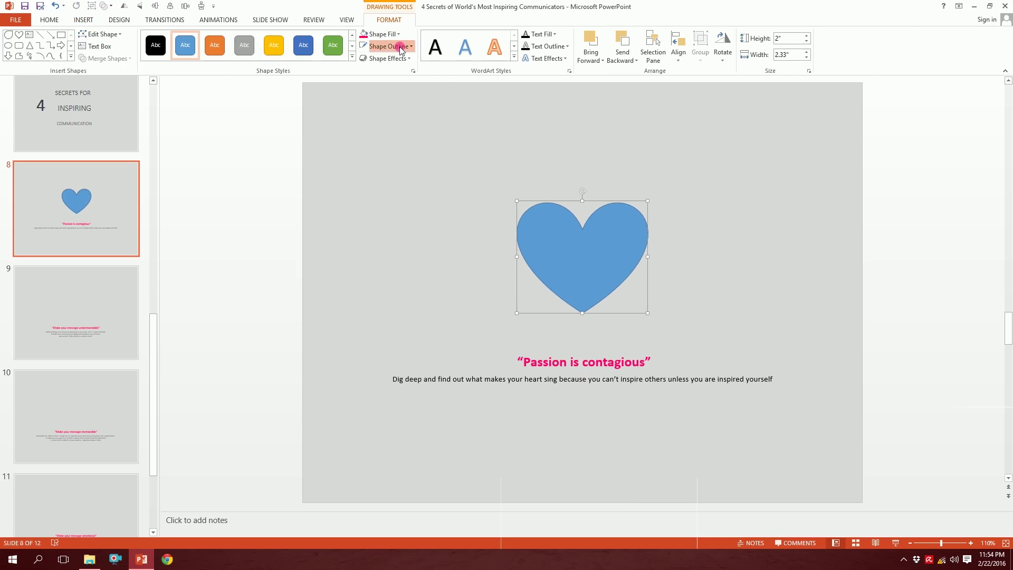
click(376, 149)
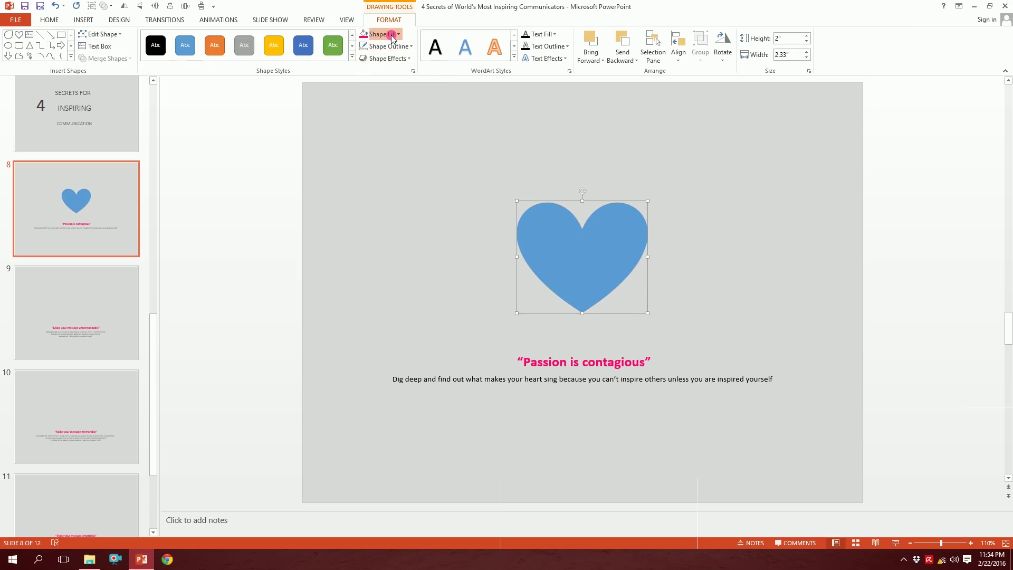
click(391, 38)
click(363, 138)
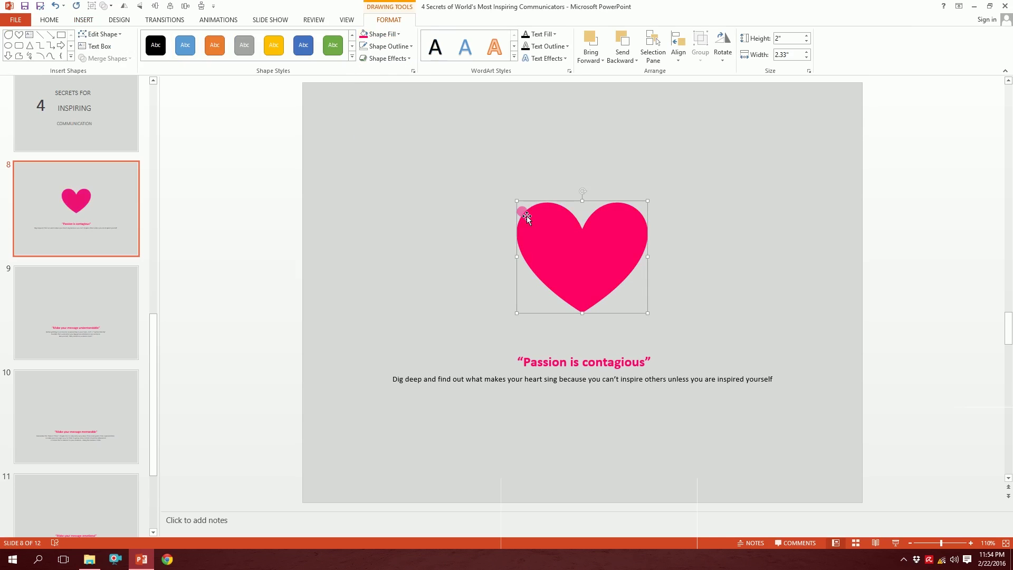
click(473, 191)
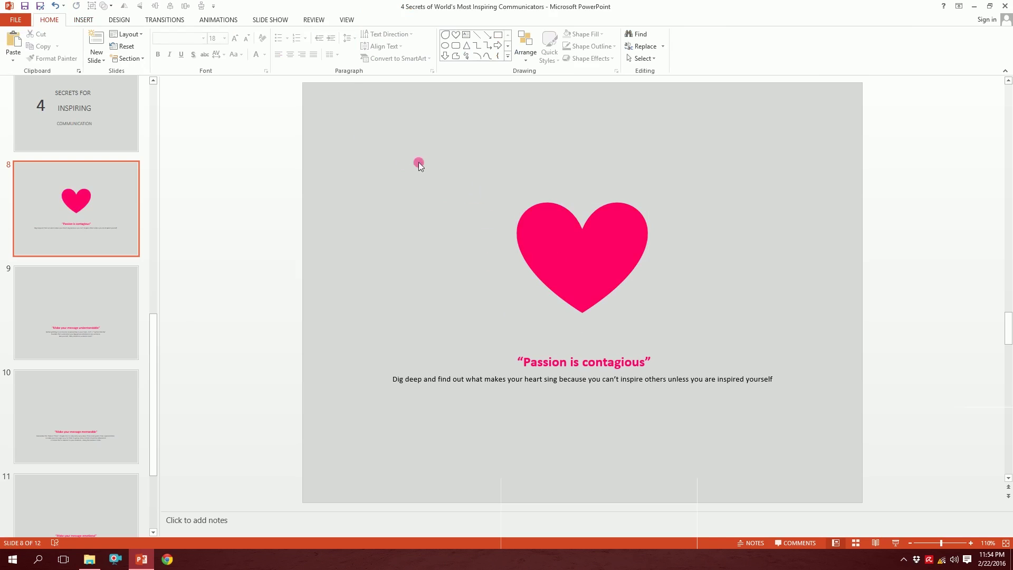
click(84, 20)
Draw a teardrop at the upper left, rotated so its point faces up
click(180, 43)
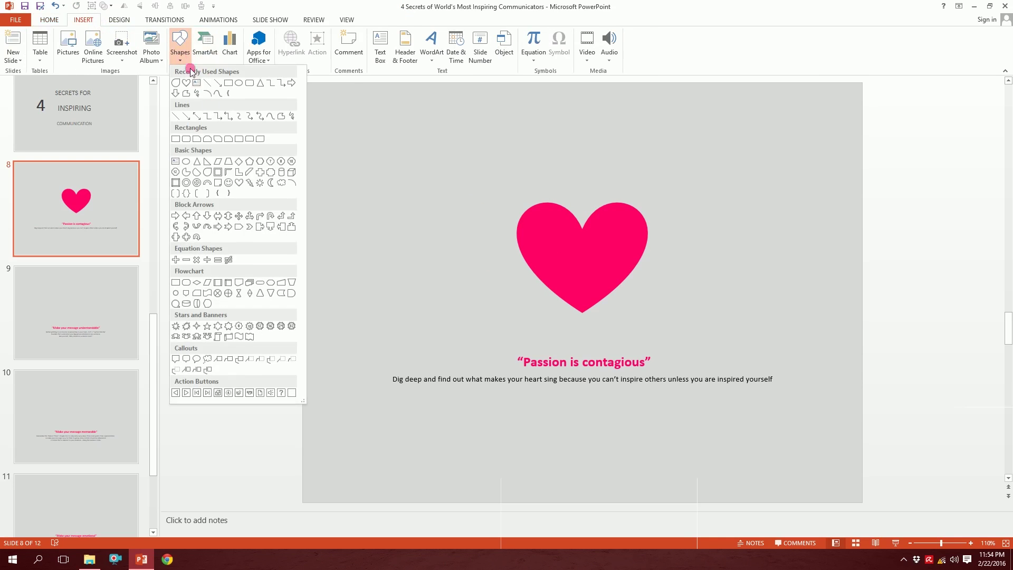
click(208, 175)
drag(356, 148, 448, 239)
mouse_move(407, 142)
mouse_down()
mouse_move(357, 163)
mouse_move(402, 123)
mouse_up()
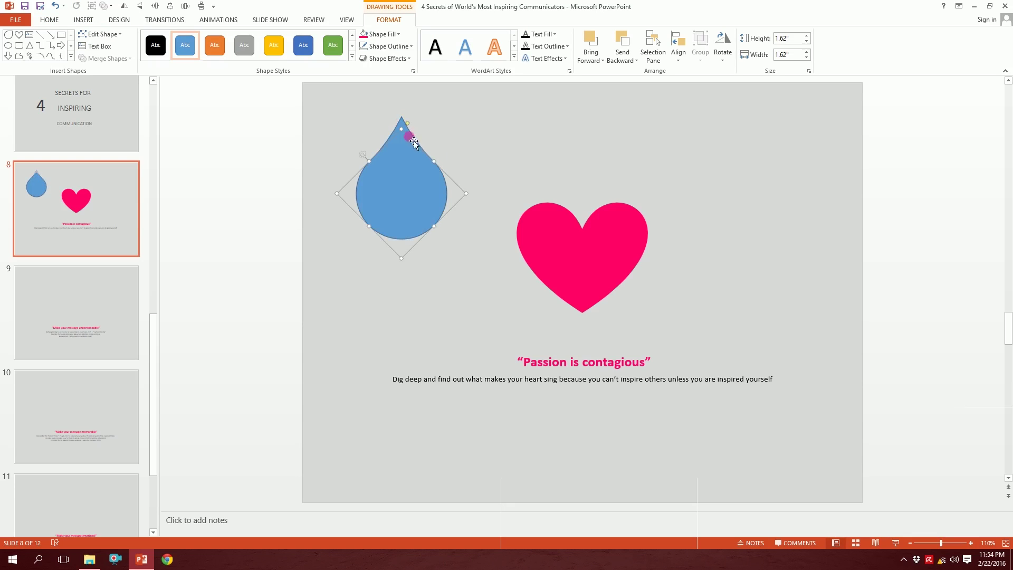
Draw a circle overlapping the teardrop's upper-left edge
click(84, 20)
click(179, 45)
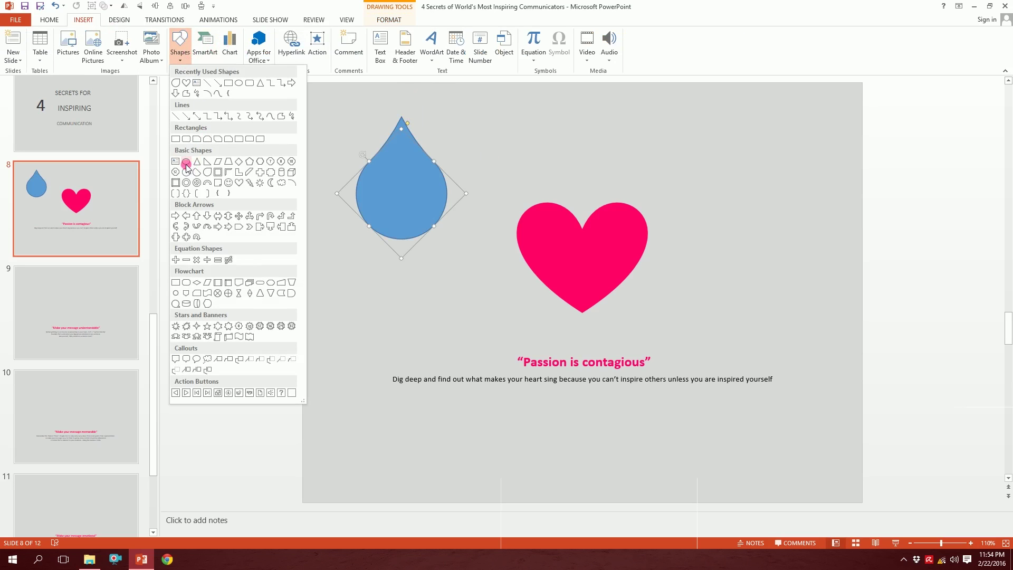
click(187, 162)
drag(308, 94, 401, 197)
drag(384, 163, 380, 149)
Deselect the circle
click(486, 152)
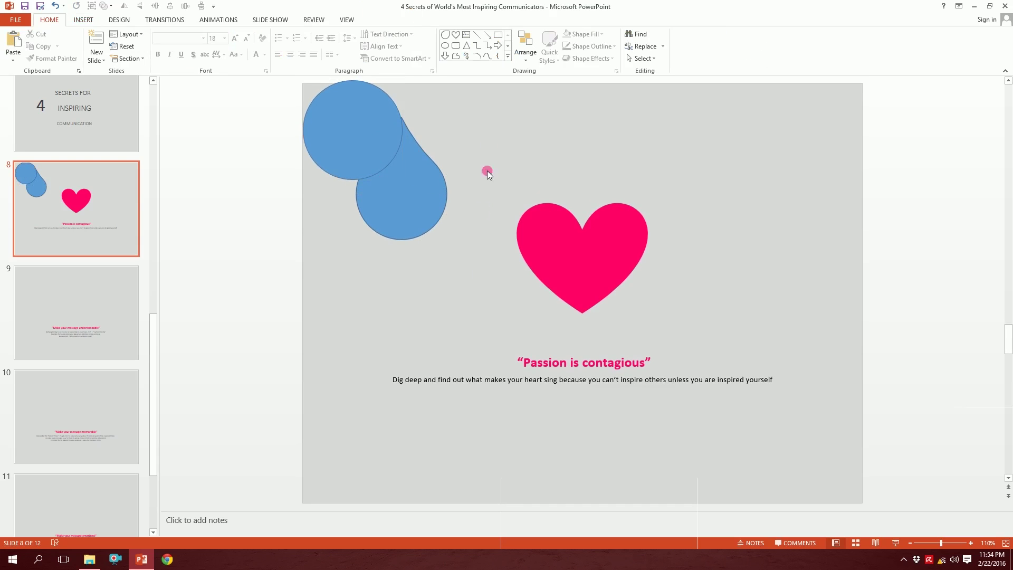
Fragment the overlapping circle and teardrop with Merge Shapes
drag(487, 266, 193, 78)
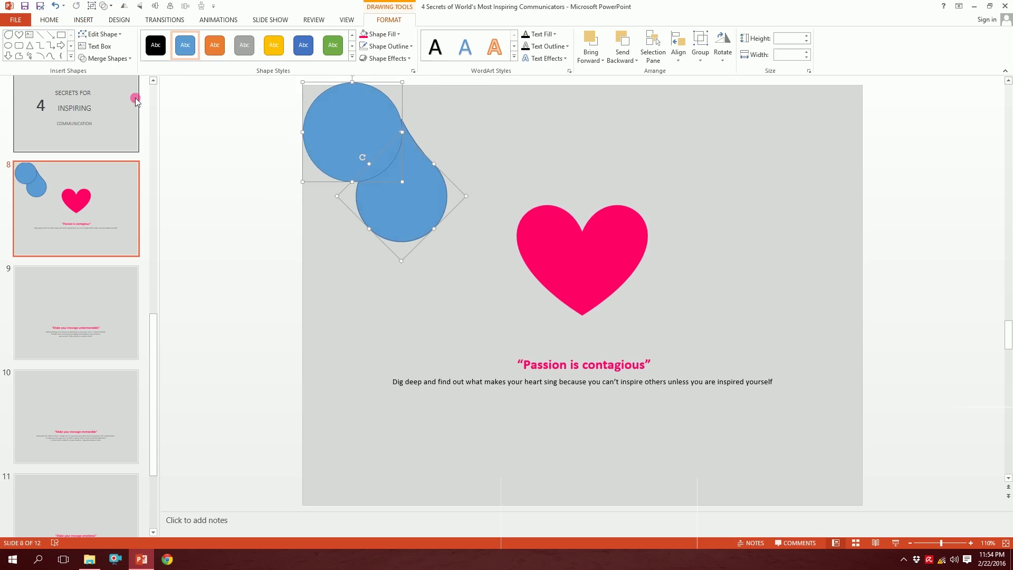
click(122, 61)
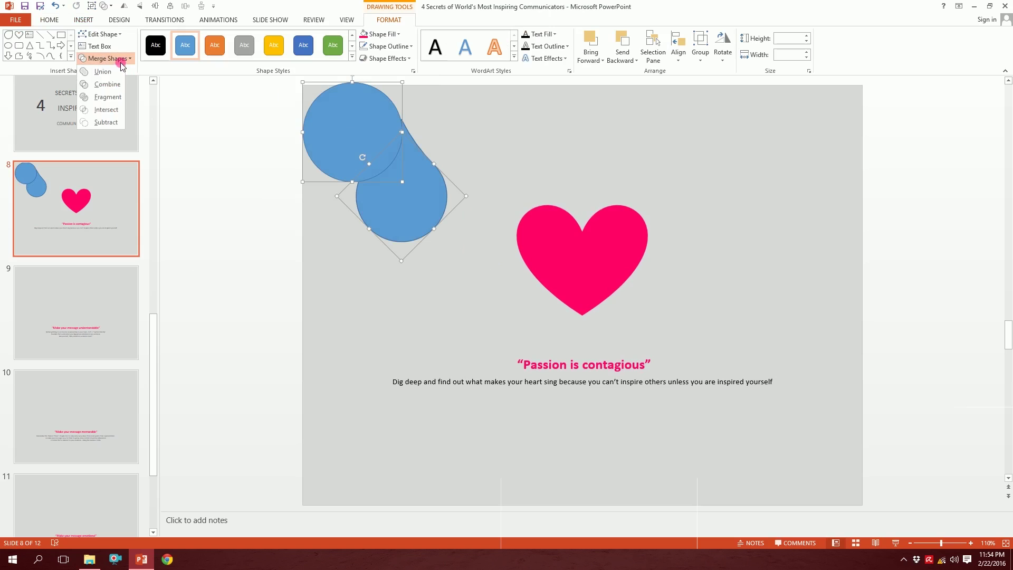
click(105, 97)
click(271, 190)
Delete the circle and crescent pieces and move the notched teardrop back
drag(418, 201, 442, 262)
drag(357, 118, 287, 140)
drag(446, 90, 205, 236)
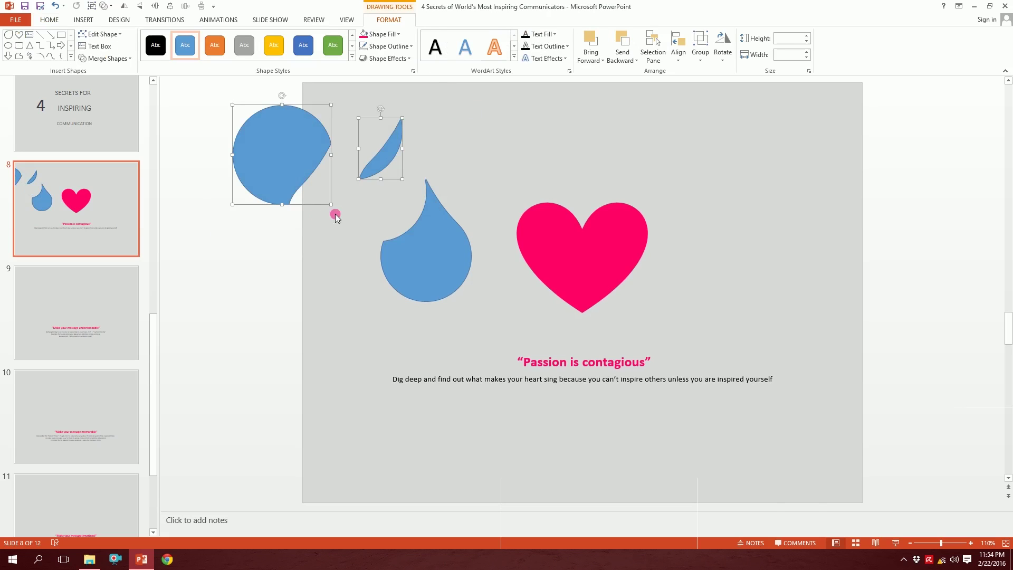
key(BackSpace)
drag(457, 262, 431, 197)
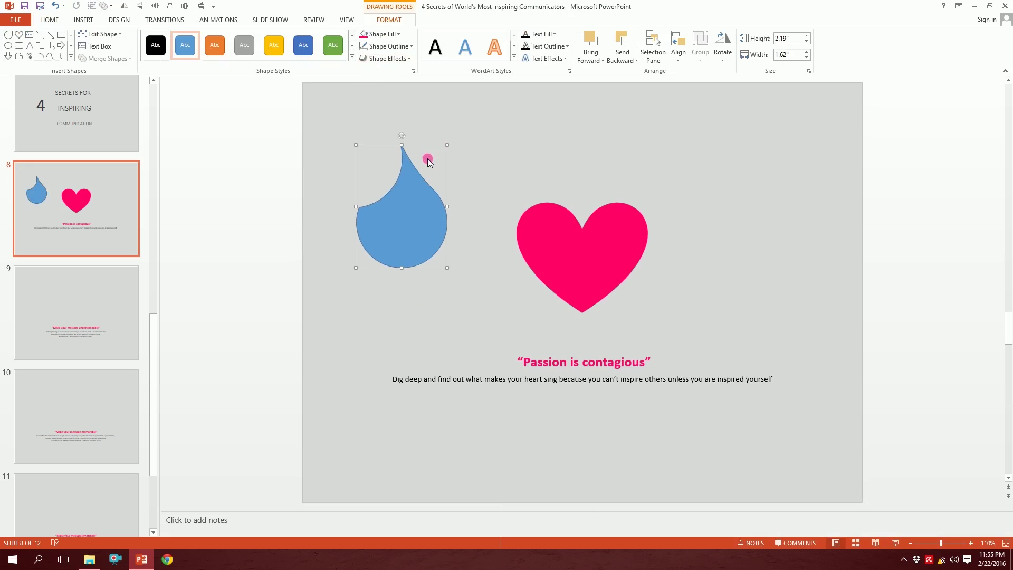
Duplicate the teardrop and place a slightly enlarged copy below-left of the original
key(ctrl+d)
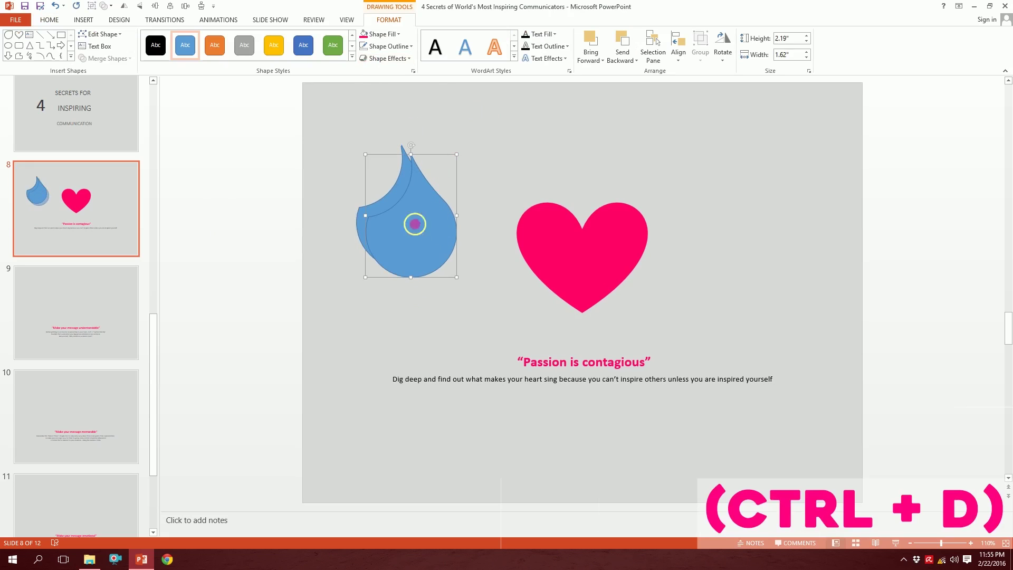
drag(481, 208, 389, 242)
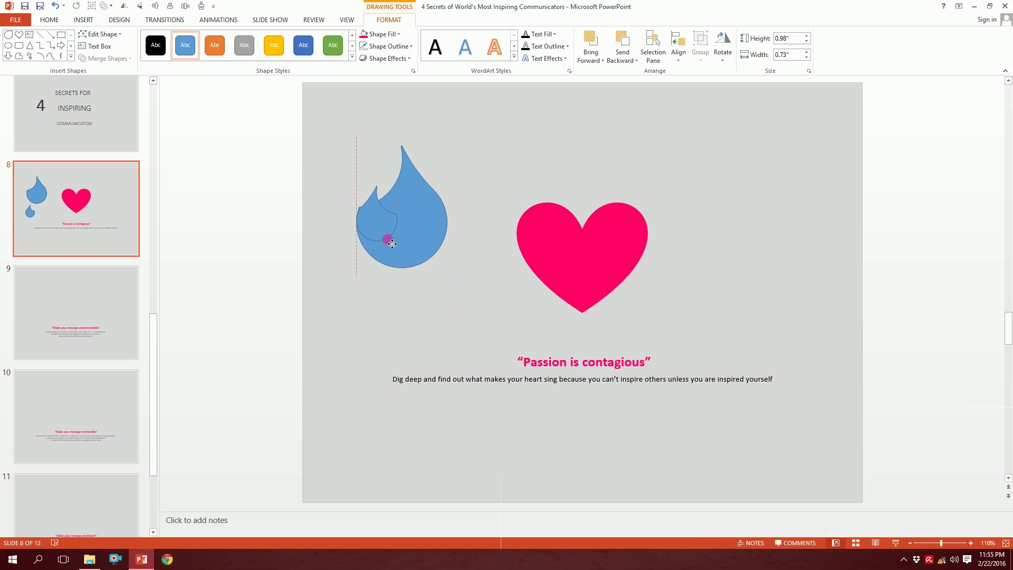
drag(397, 186, 406, 172)
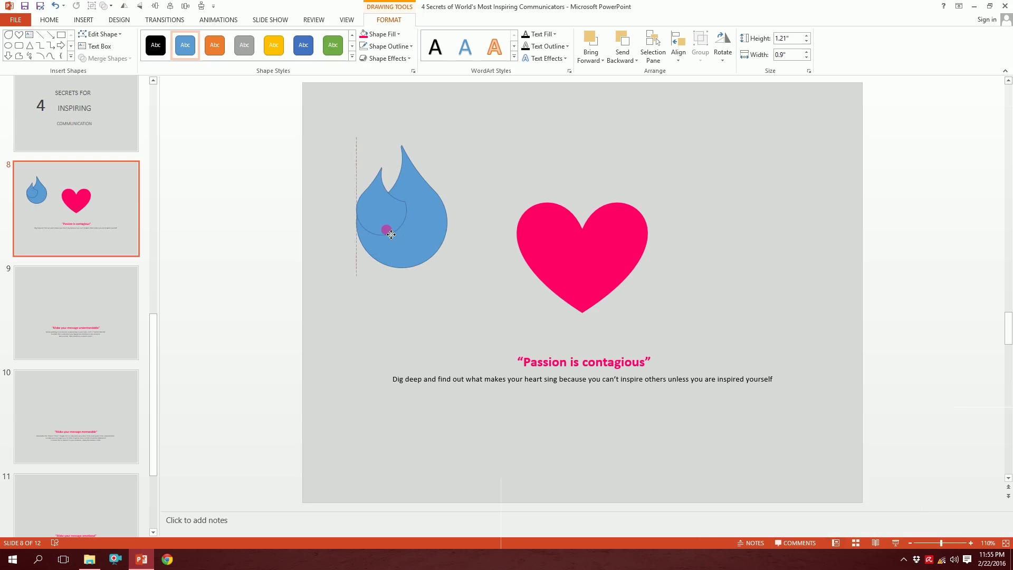
click(493, 110)
Give both teardrops a white outline and pink fill
drag(494, 116, 282, 333)
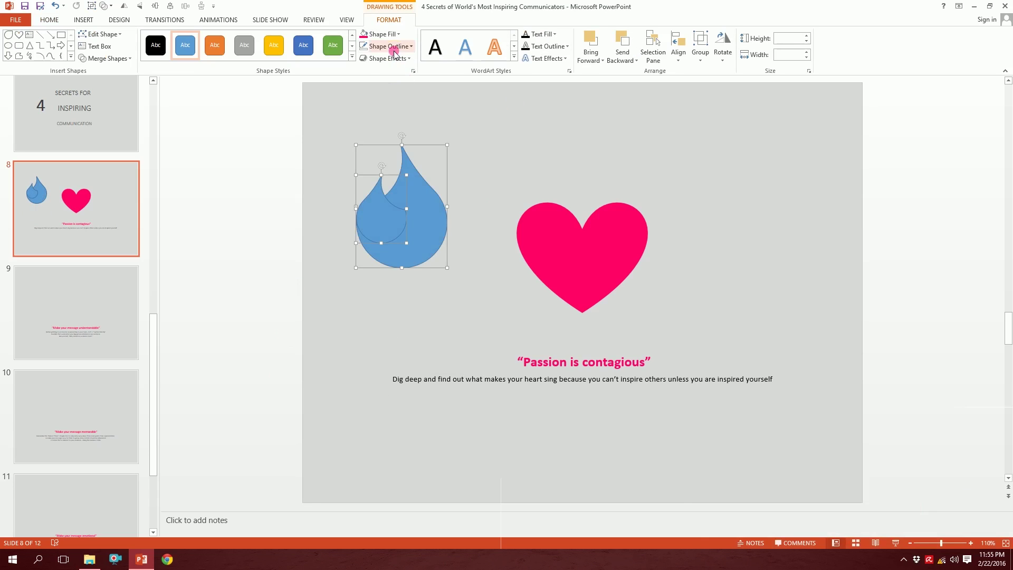
click(393, 47)
click(364, 70)
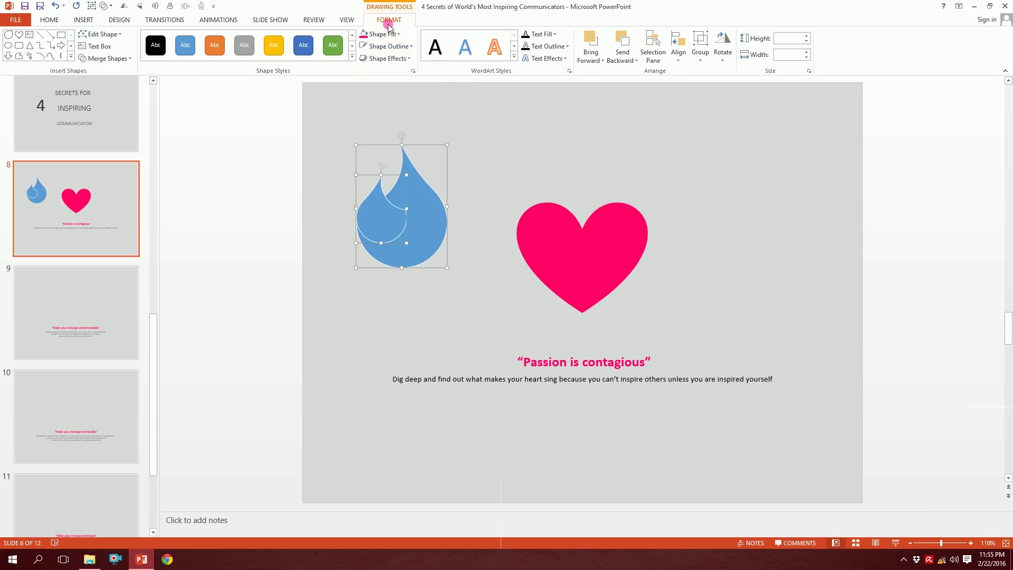
click(364, 36)
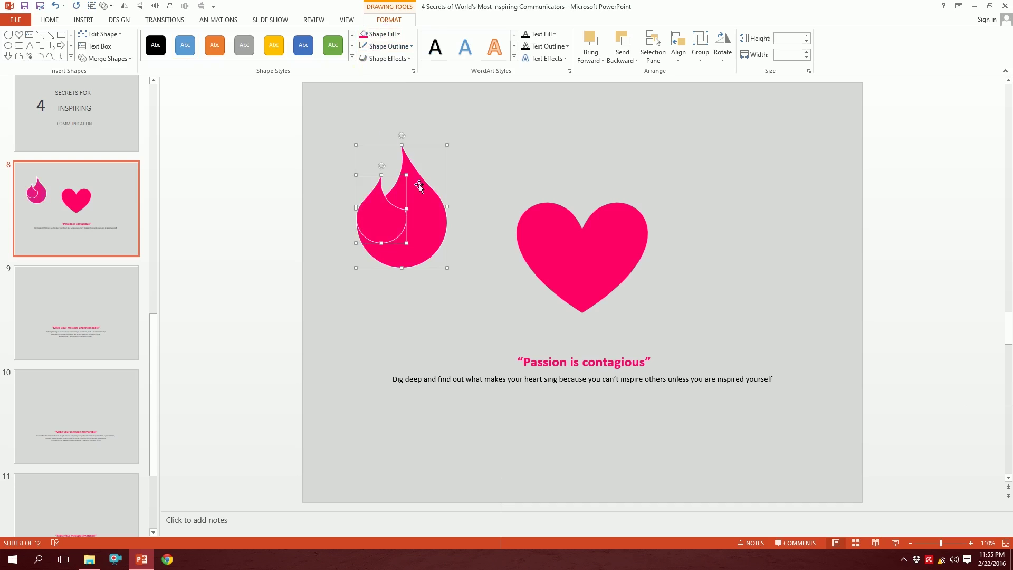
click(385, 105)
Bring the outlined teardrop to the front
click(437, 212)
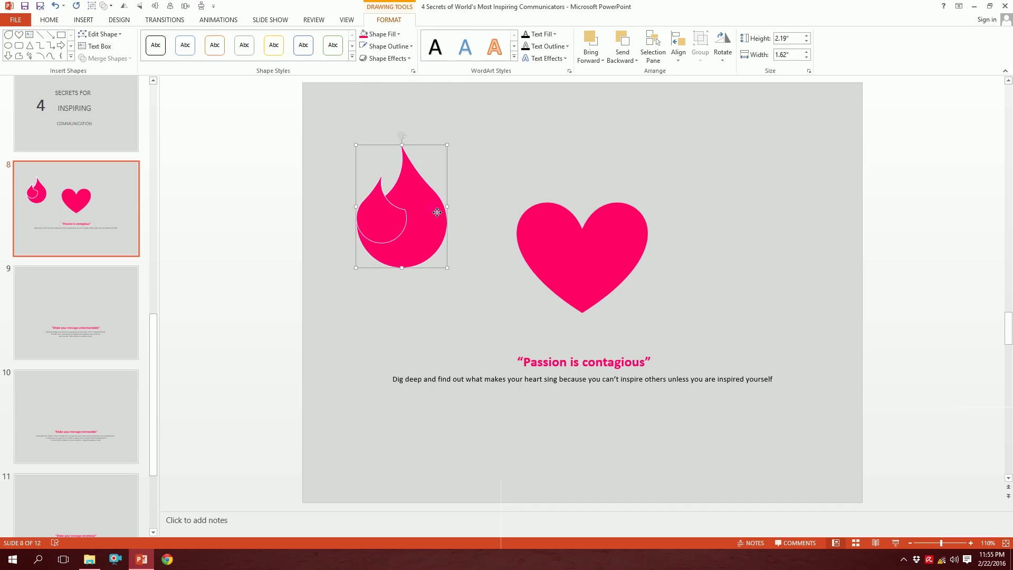
right_click(434, 212)
mouse_move(501, 309)
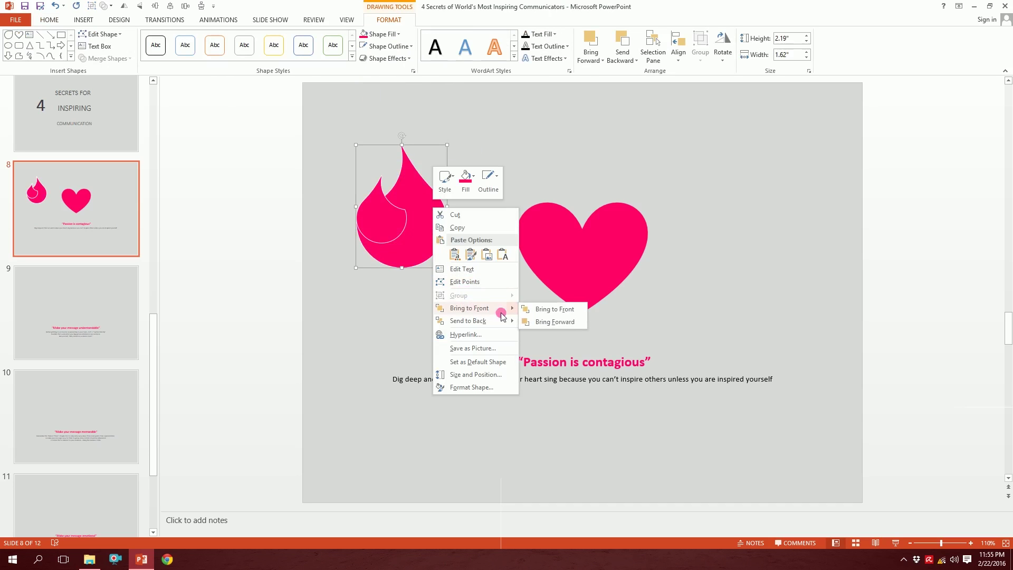
click(535, 311)
drag(498, 112, 291, 319)
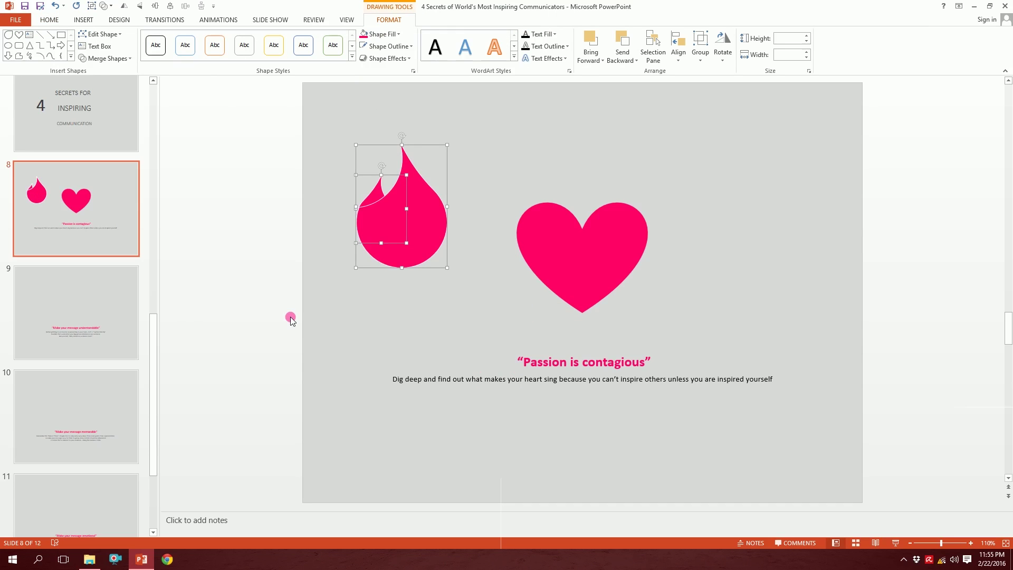
Group the teardrops into one flame and shrink it into the heart's centre
right_click(436, 224)
mouse_move(477, 283)
click(540, 285)
click(349, 159)
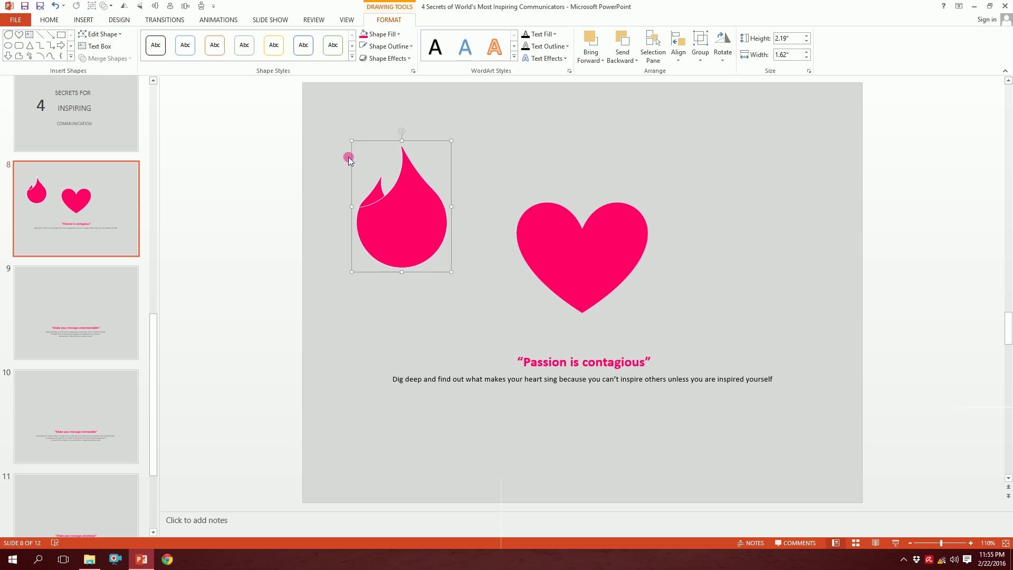
drag(355, 145, 580, 257)
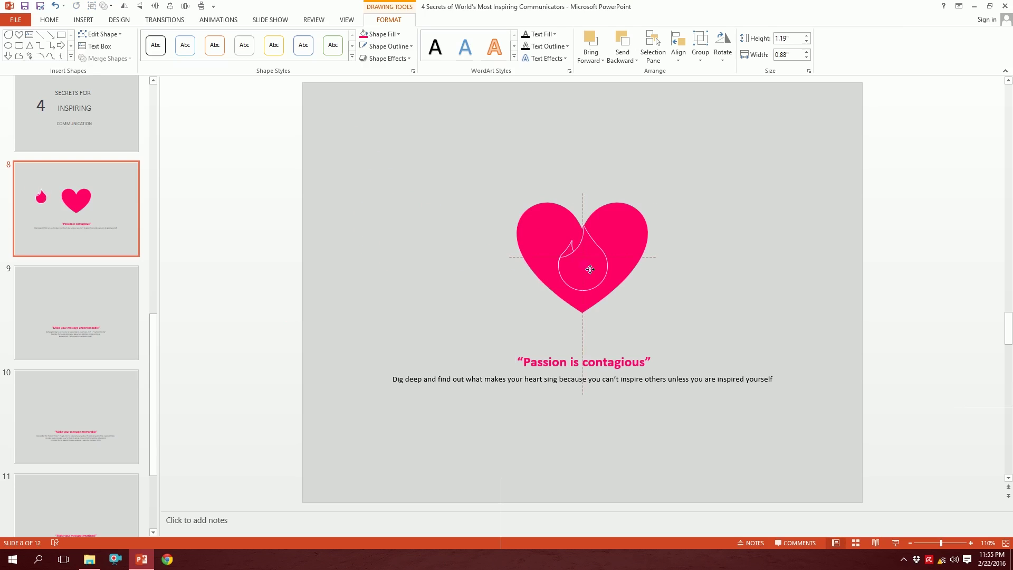
drag(611, 218, 591, 246)
drag(578, 282, 587, 273)
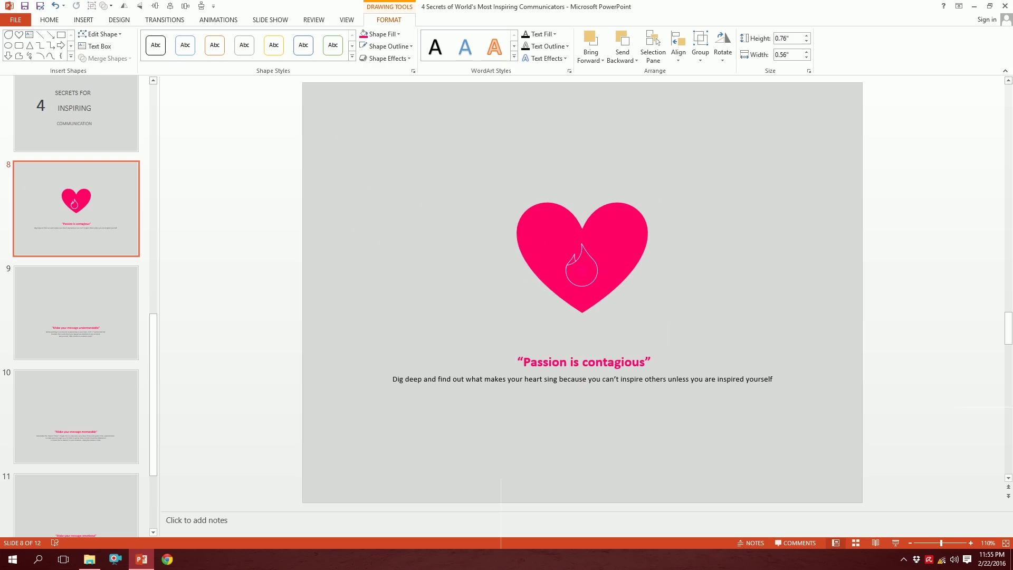
Set the flame's outline weight to 2¼ pt
click(386, 46)
click(392, 196)
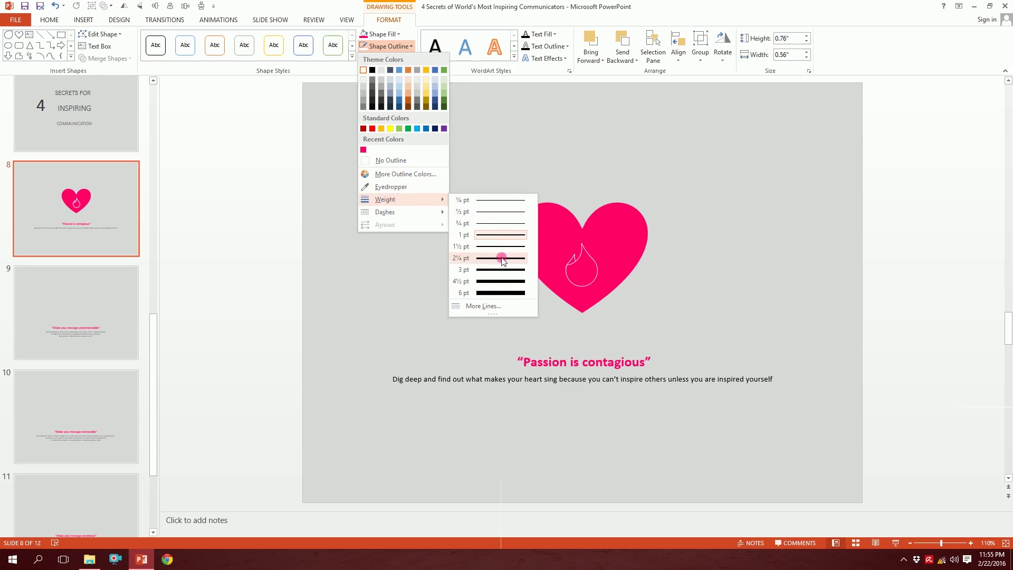
click(505, 259)
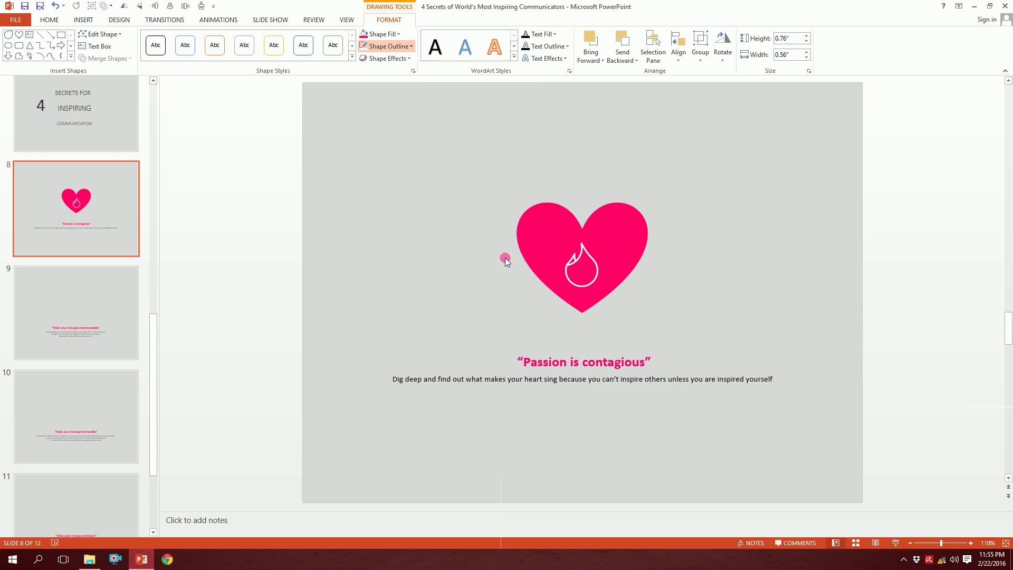
click(696, 311)
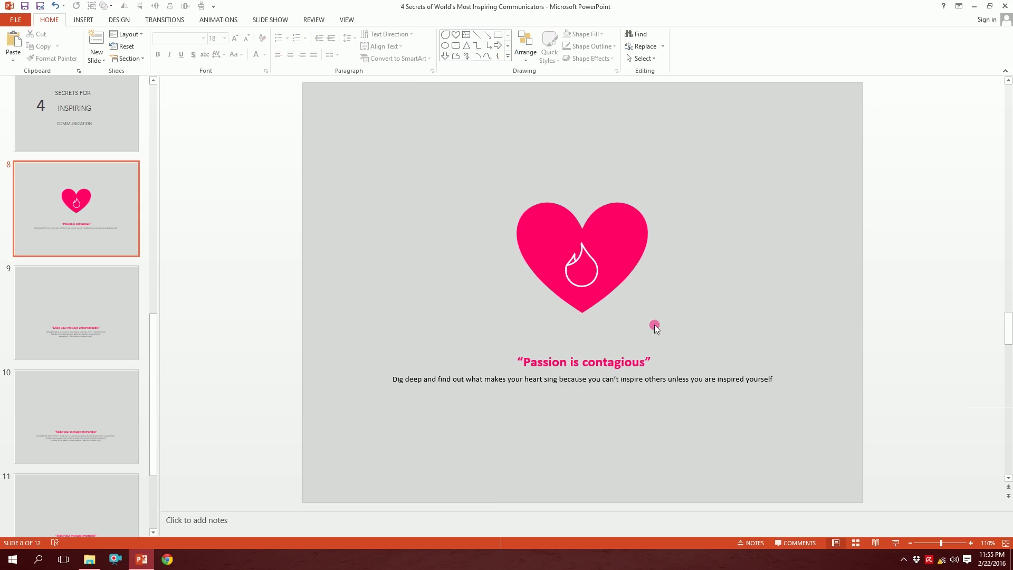
On slide 9, draw a rectangular callout above the quote with its tail shifted left
click(12, 302)
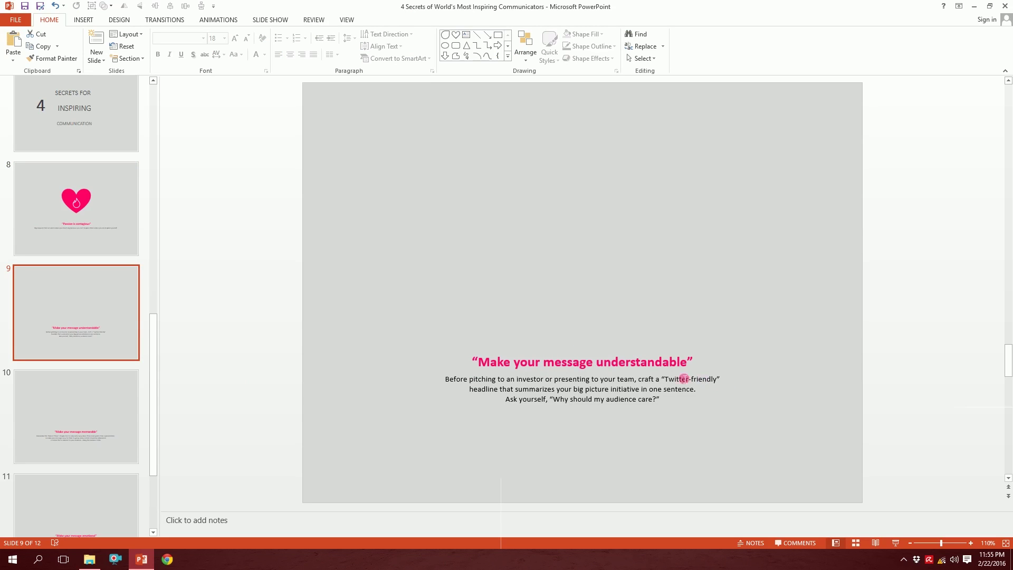
click(84, 20)
click(180, 48)
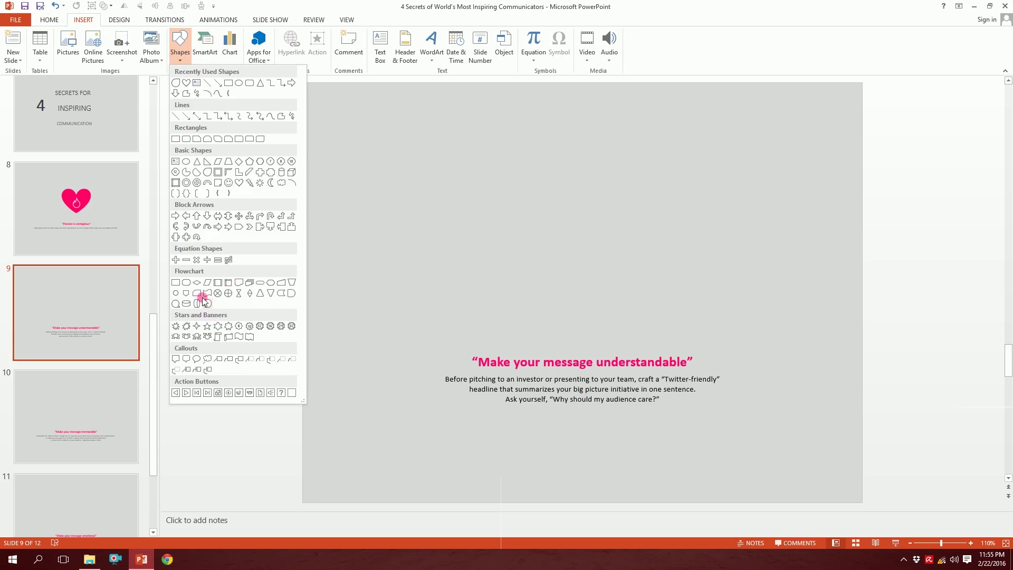
click(175, 360)
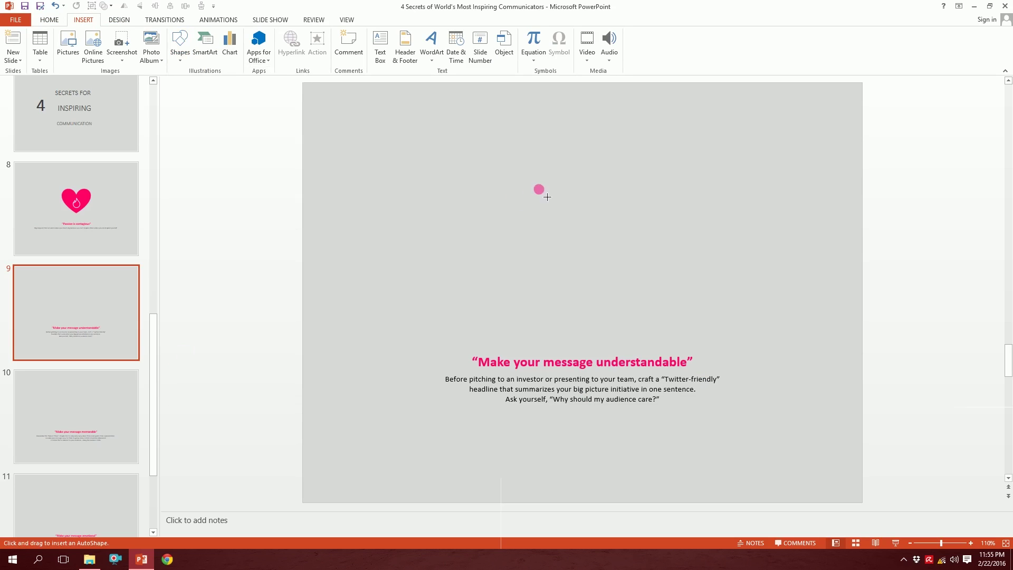
mouse_move(501, 307)
mouse_down()
mouse_move(608, 229)
mouse_move(658, 217)
mouse_move(650, 226)
mouse_up()
drag(615, 267, 619, 264)
mouse_move(550, 314)
mouse_down()
mouse_move(540, 318)
mouse_move(550, 316)
mouse_up()
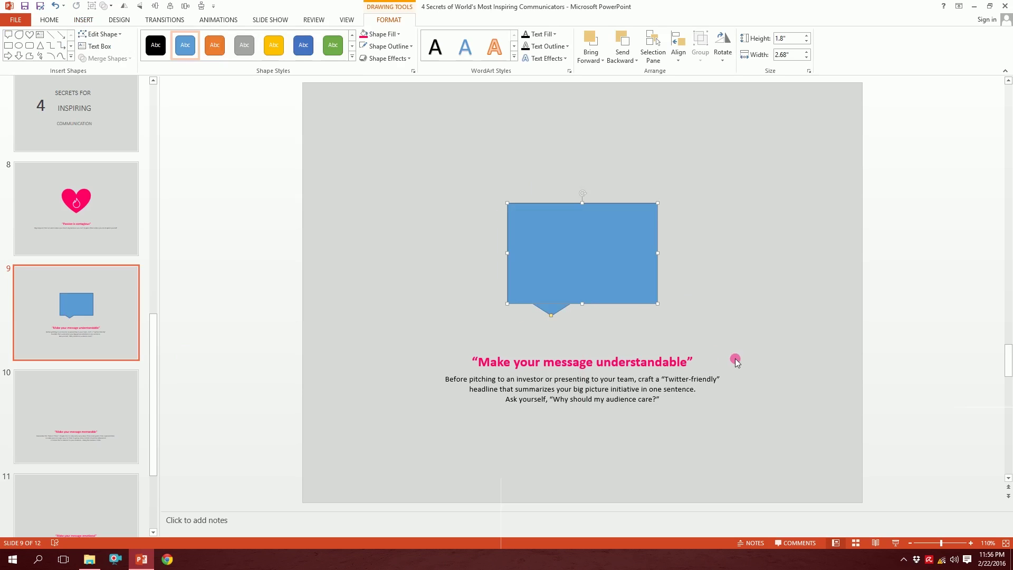
Fill the callout pink
click(379, 35)
click(373, 36)
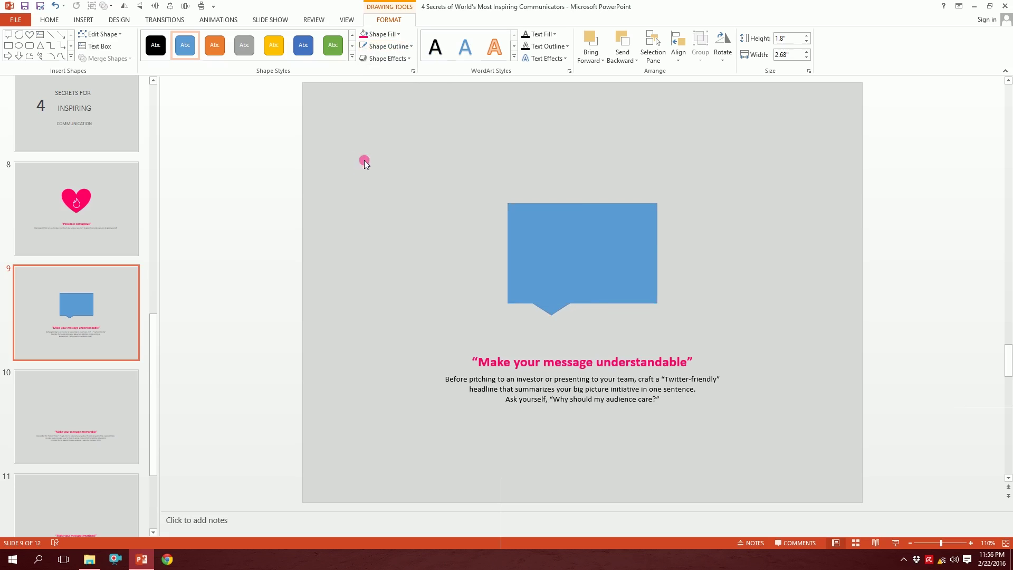
click(373, 36)
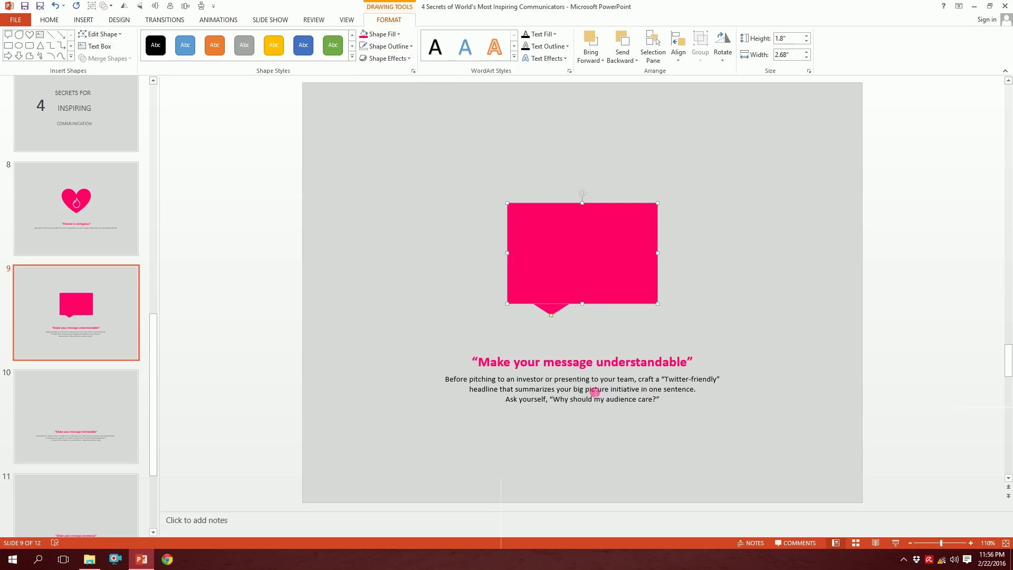
Draw a white-filled rectangle bar across the top of the pink callout
click(83, 20)
click(180, 42)
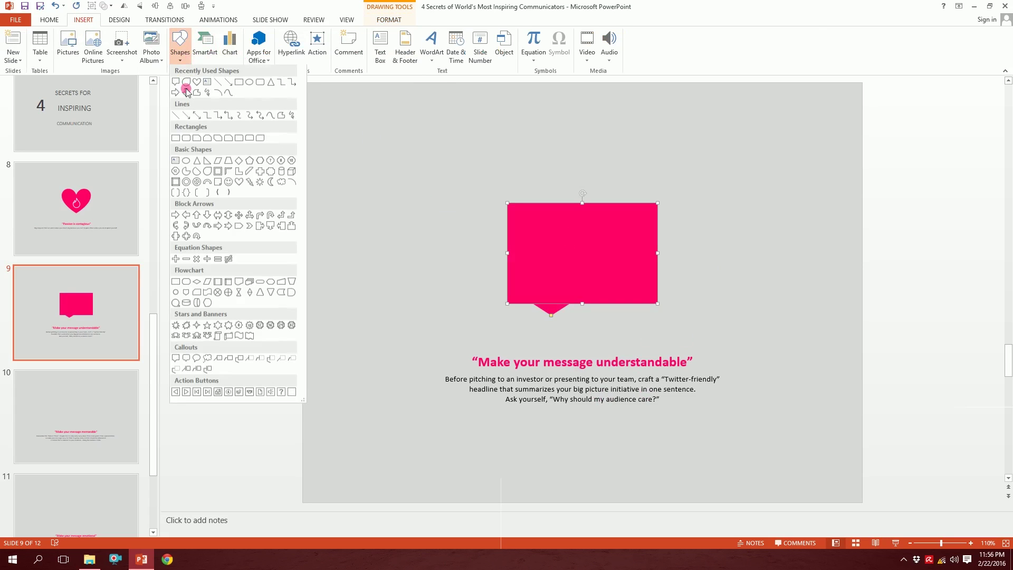
click(176, 143)
drag(530, 220, 651, 228)
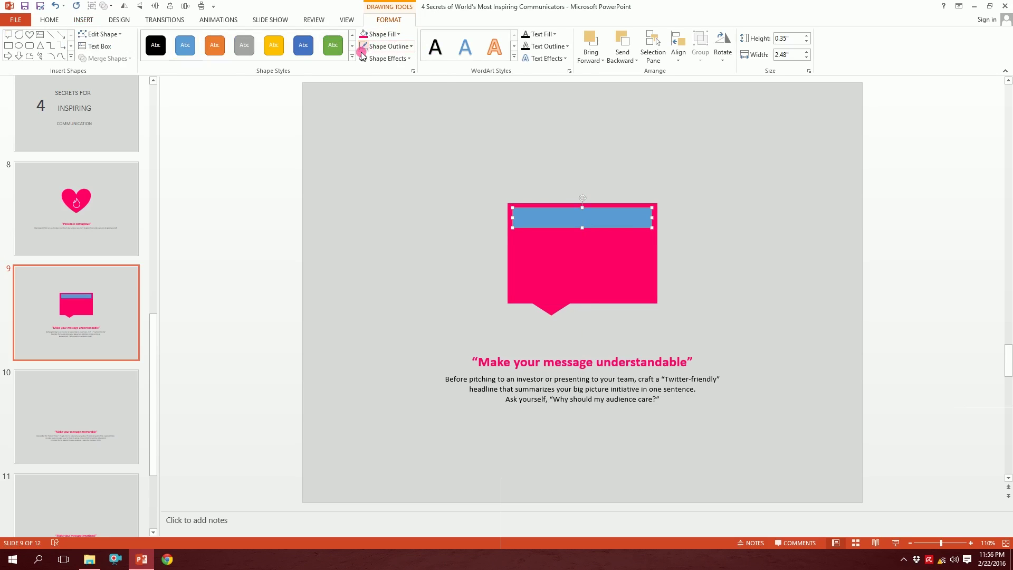
click(380, 33)
click(363, 53)
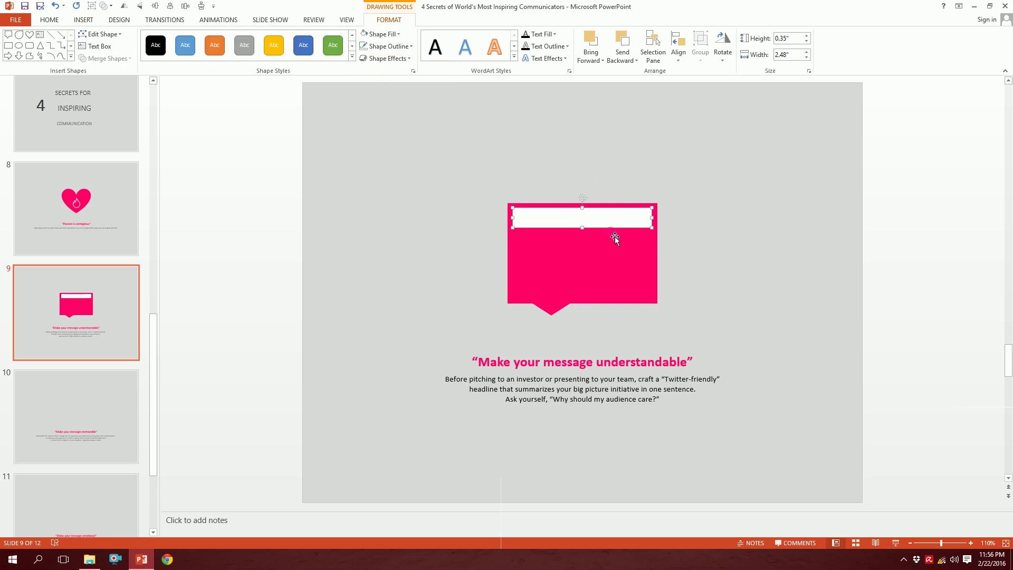
drag(583, 226, 608, 242)
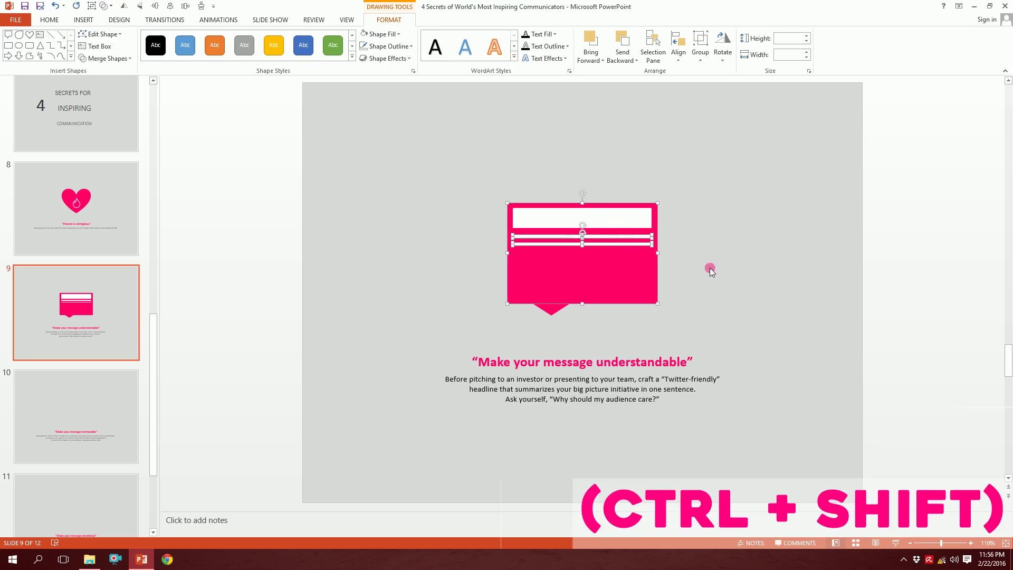
Duplicate the two thin white lines downward into a stack of eight
click(674, 262)
drag(689, 229, 462, 265)
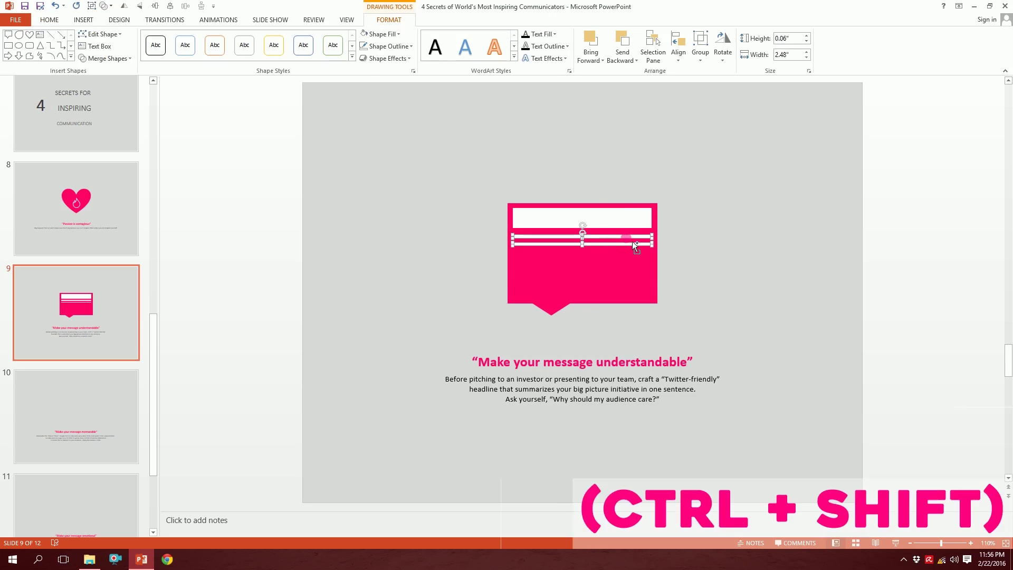
drag(634, 241, 635, 255)
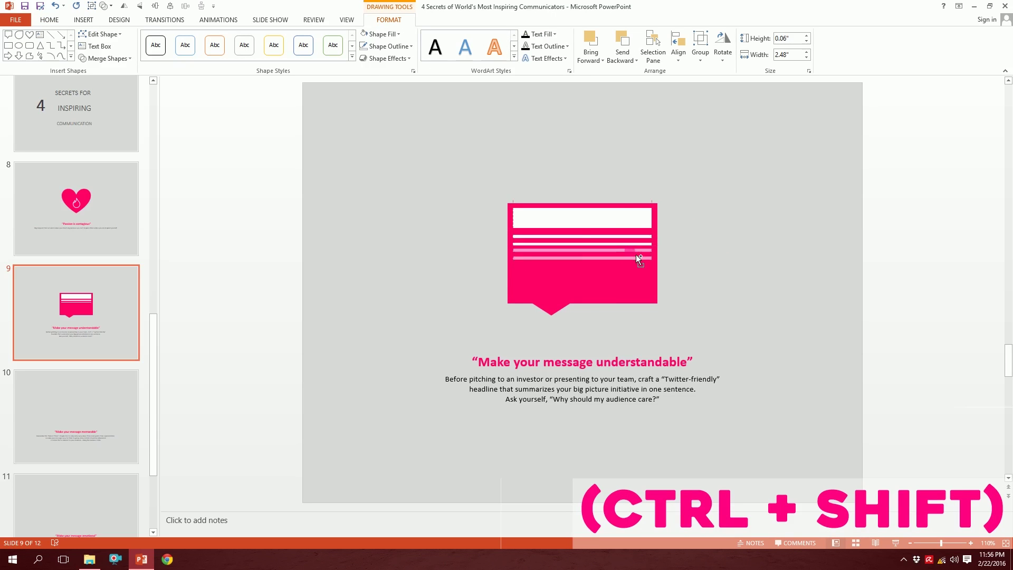
drag(688, 222, 514, 267)
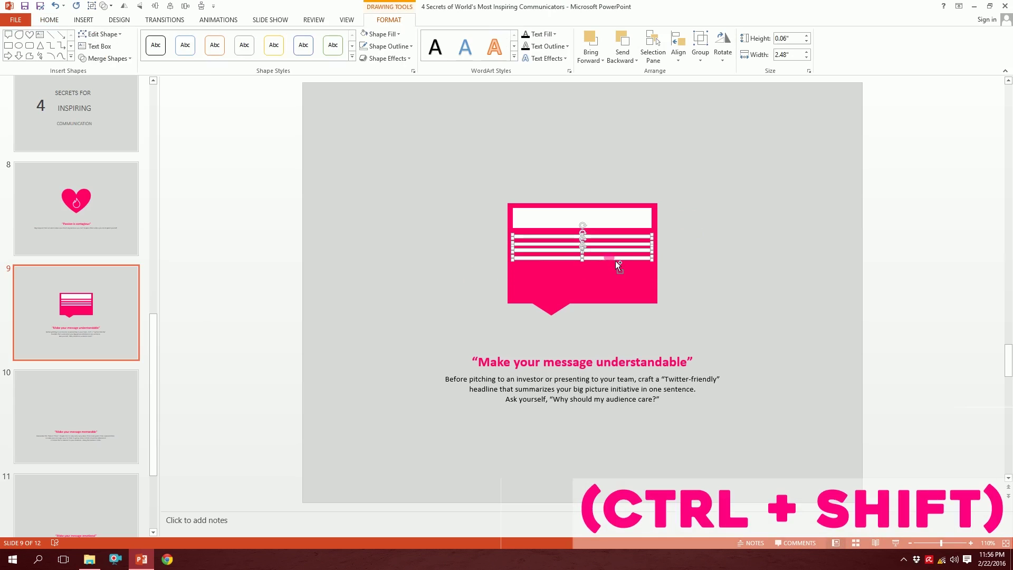
drag(618, 263, 613, 292)
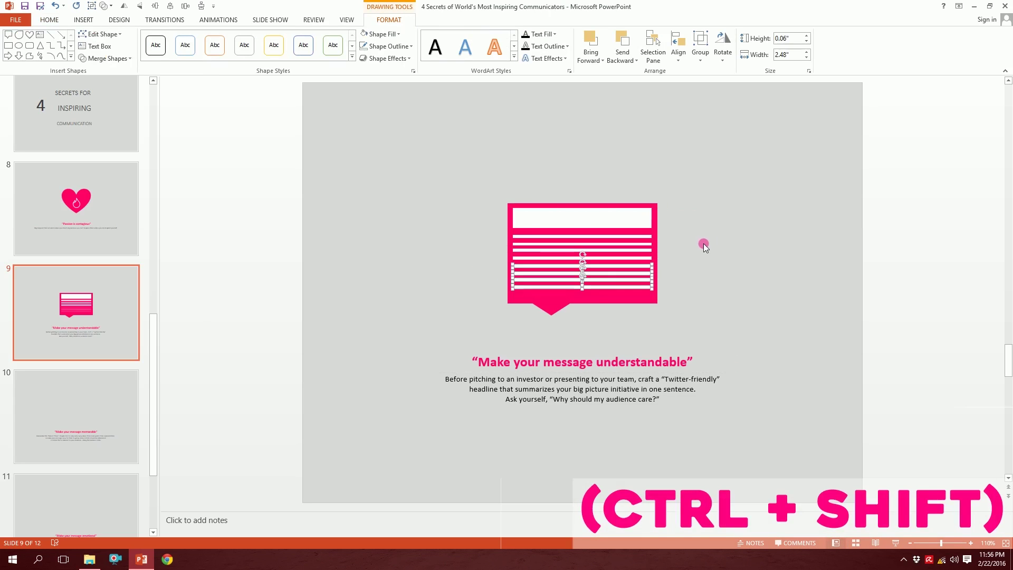
click(683, 253)
Distribute all the thin white lines vertically
mouse_move(706, 222)
mouse_down()
mouse_move(543, 296)
mouse_move(464, 297)
mouse_up()
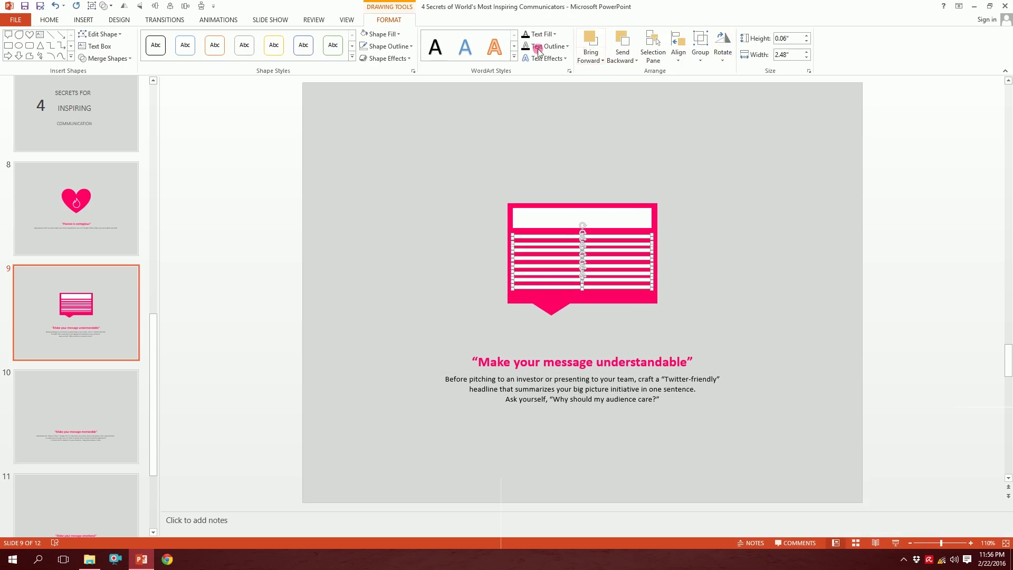
click(684, 62)
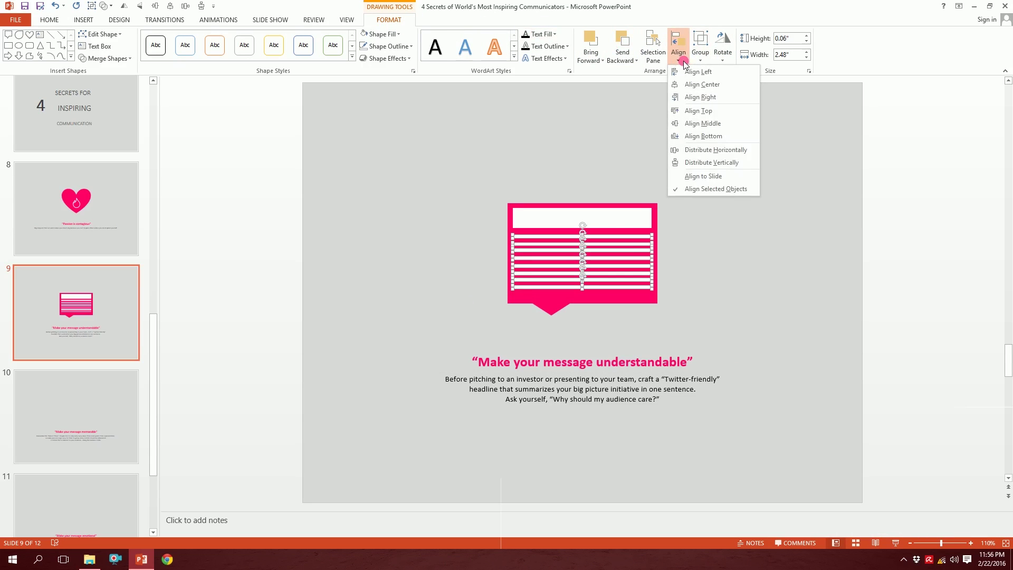
click(706, 163)
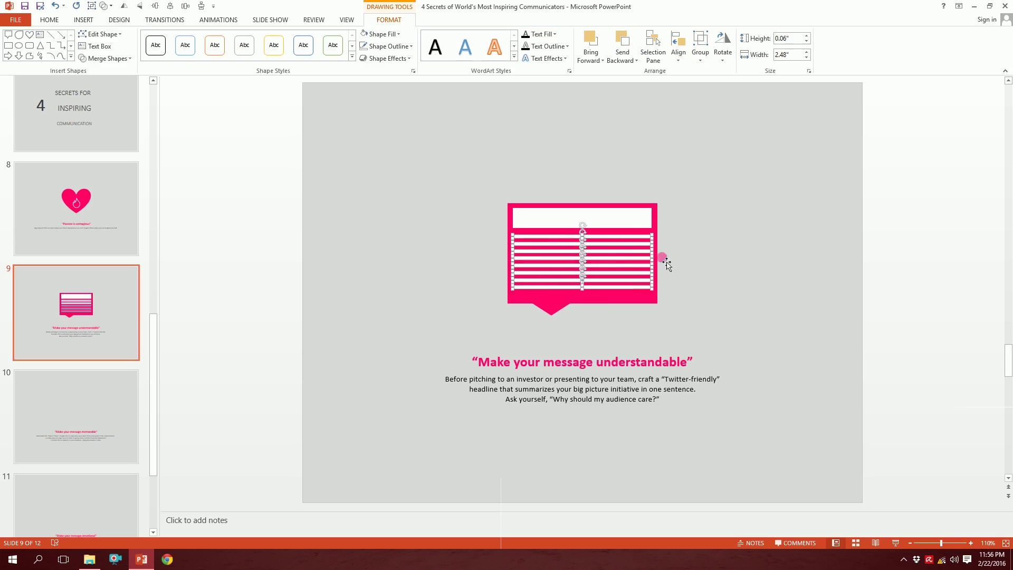
click(773, 209)
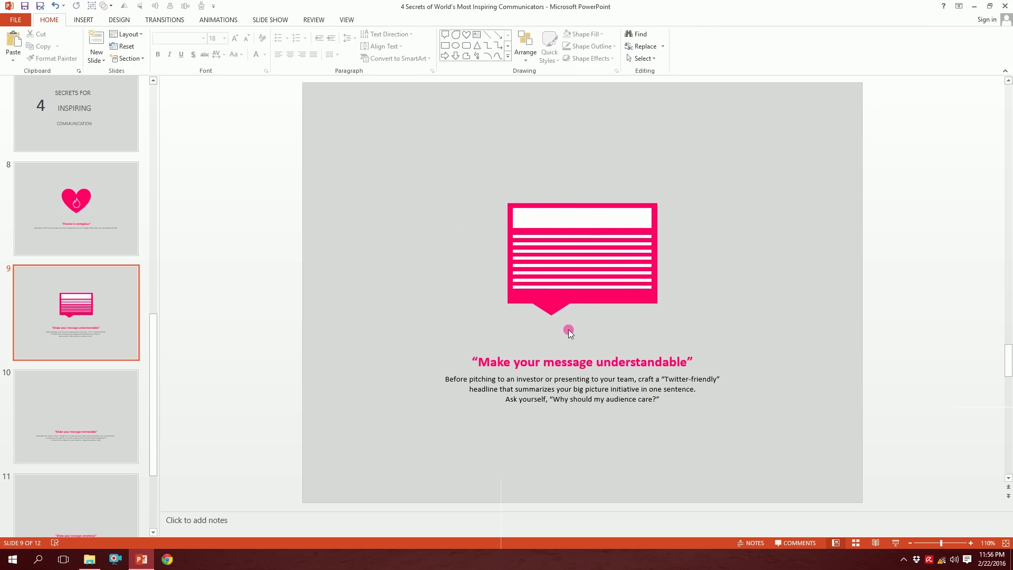
Insert a WordArt text box and move it to the top of slide 9
click(72, 22)
click(431, 47)
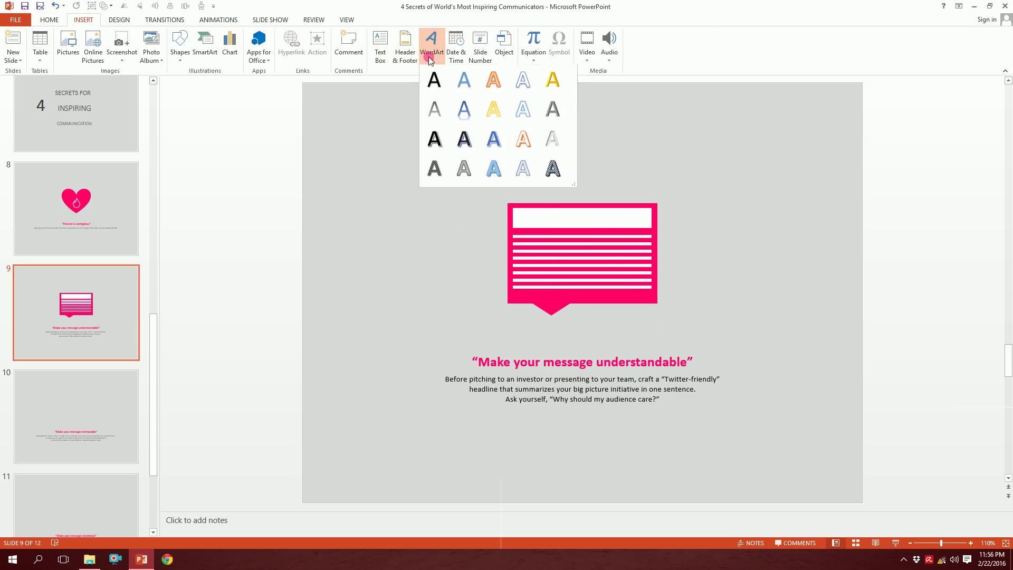
click(434, 82)
drag(530, 305, 545, 167)
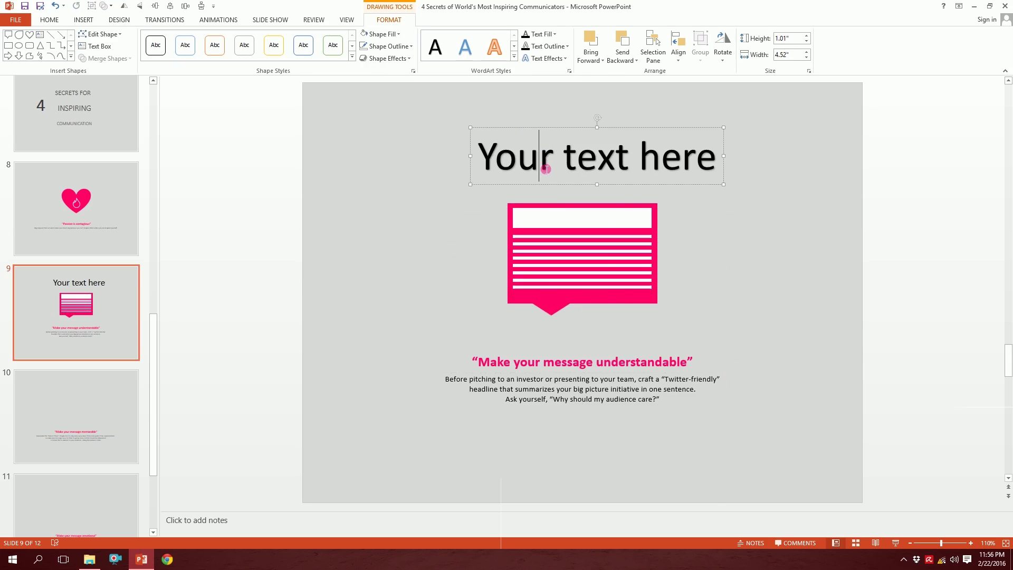
Replace the WordArt placeholder text with 'SAVE ENERGY' and select it
key(ctrl+a)
text(SAVE)
key(shift+space)
text(ENERGY)
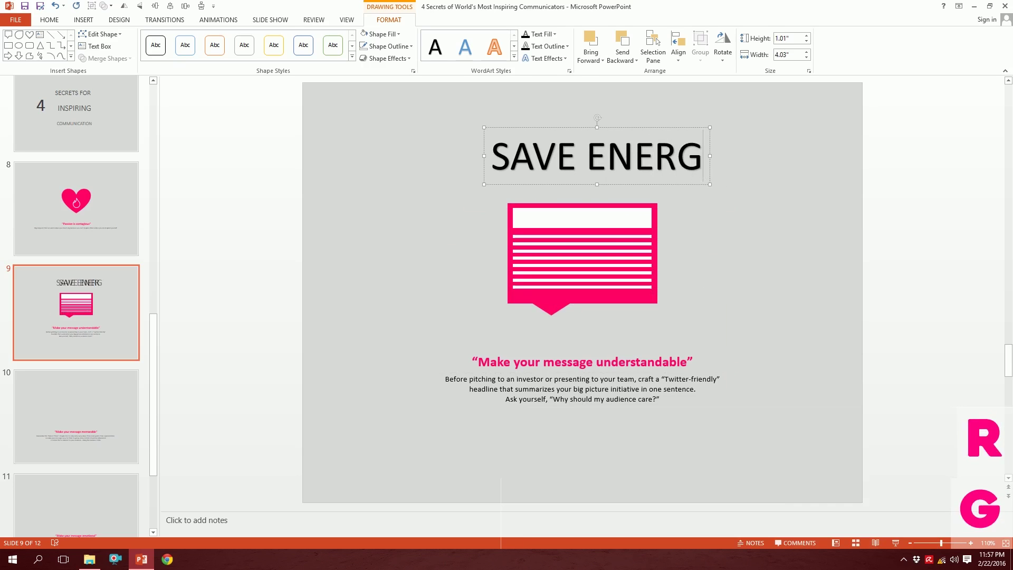
key(ctrl+a)
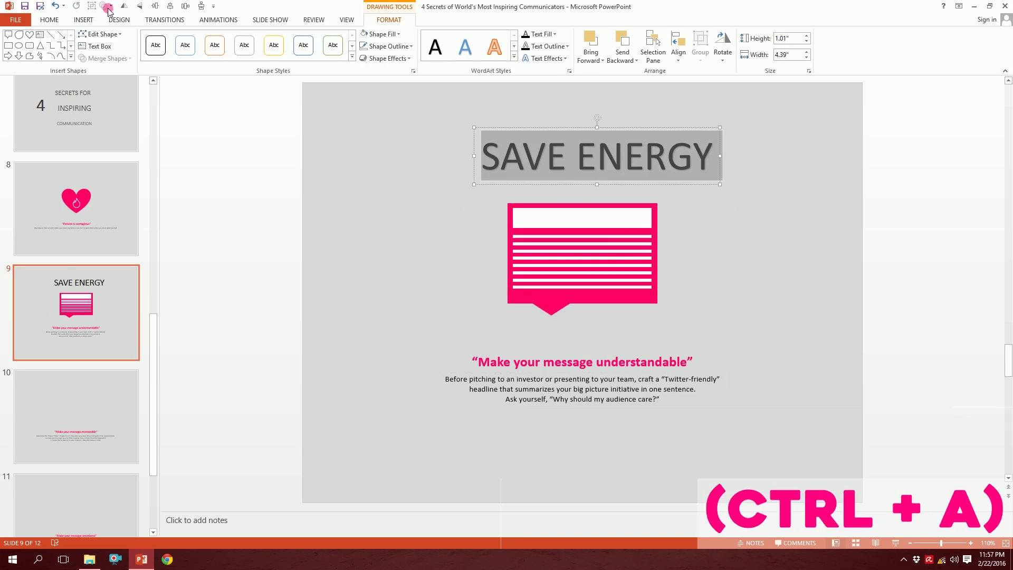
click(50, 20)
Change SAVE ENERGY to Heavitas 20 pt and centre it on the callout's white bar
click(196, 38)
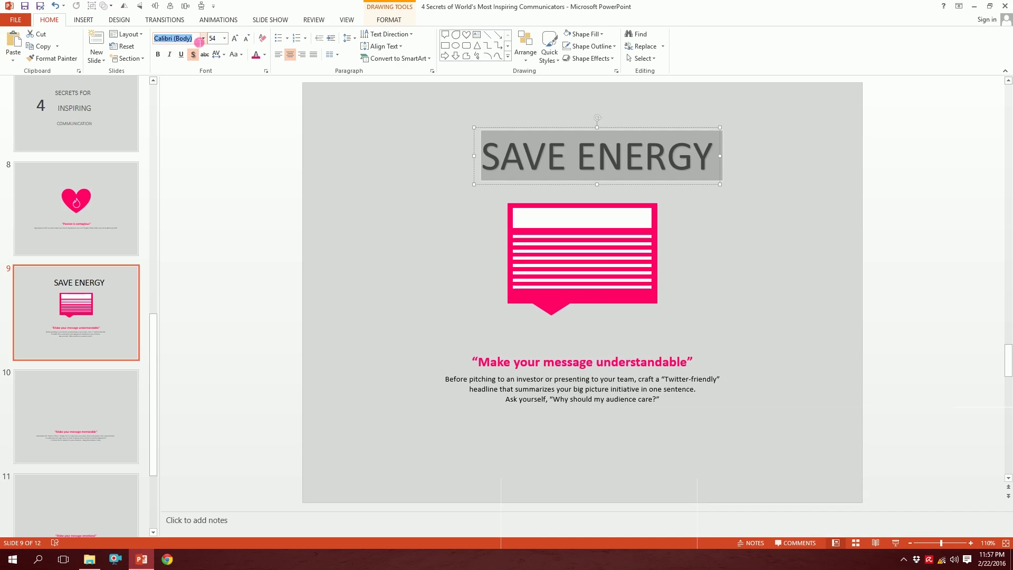
text(Heavitas)
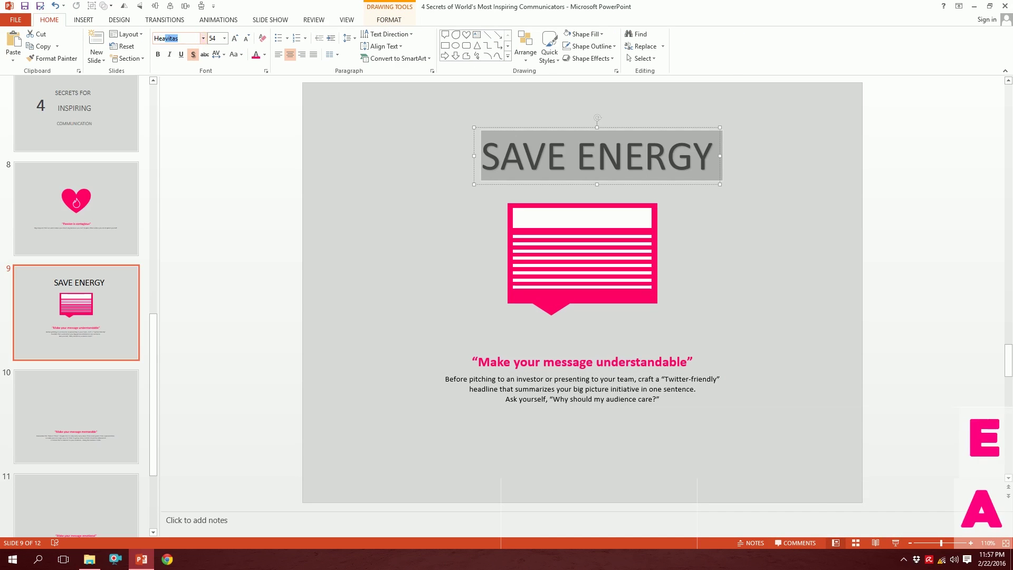
key(Return)
click(246, 39)
click(247, 39)
click(247, 39)
click(247, 39)
click(246, 40)
click(246, 39)
click(246, 39)
drag(612, 143, 607, 220)
key(ctrl+a)
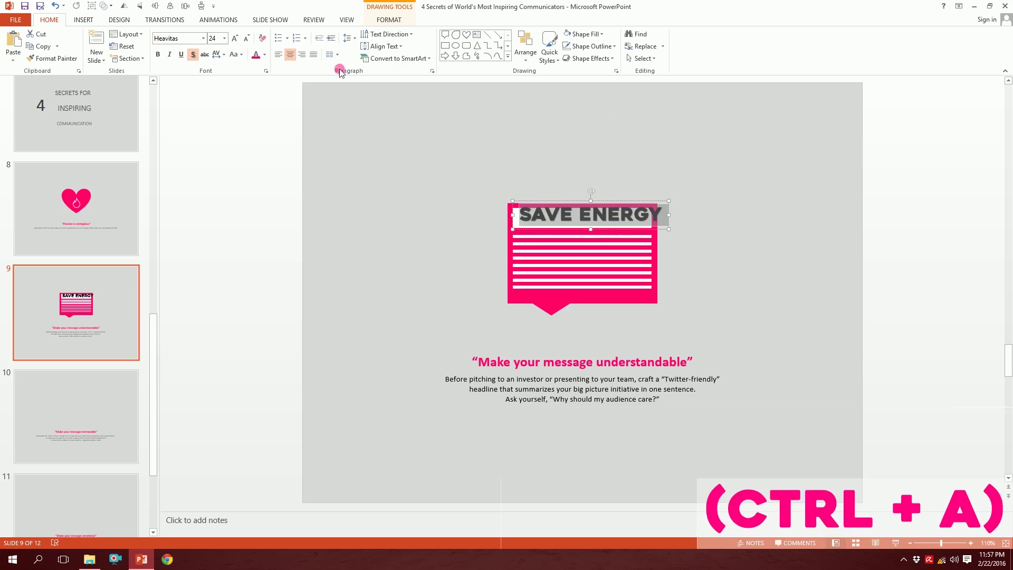
click(246, 40)
drag(618, 209, 610, 213)
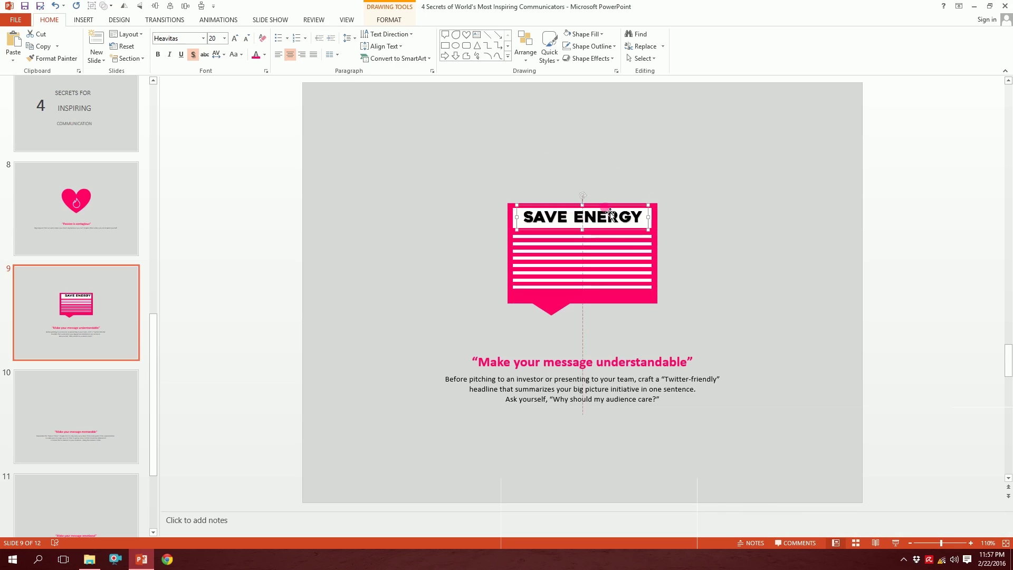
Remove the title's shadow, colour it dark grey, then move to slide 10
key(ctrl+a)
click(198, 60)
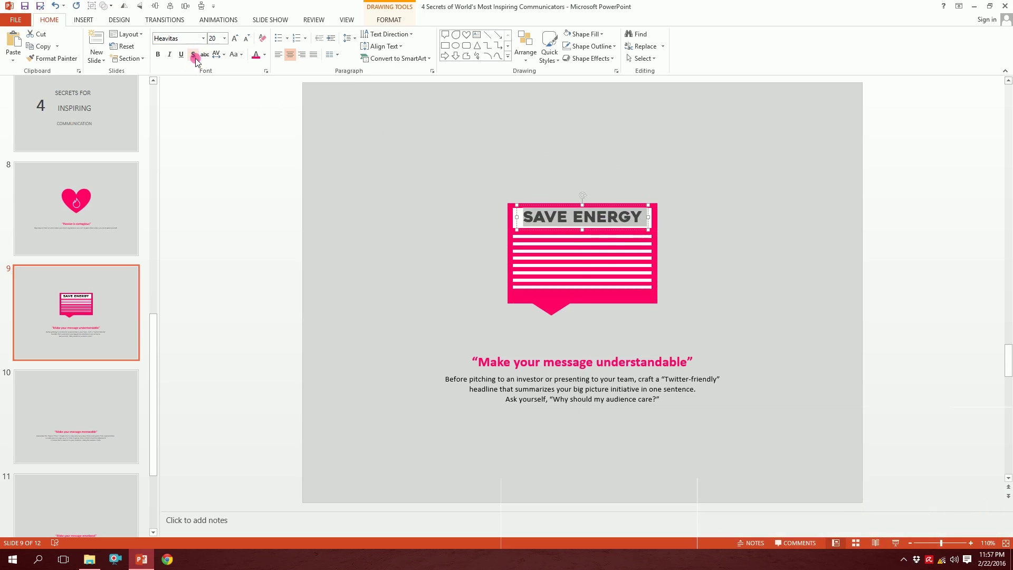
click(256, 54)
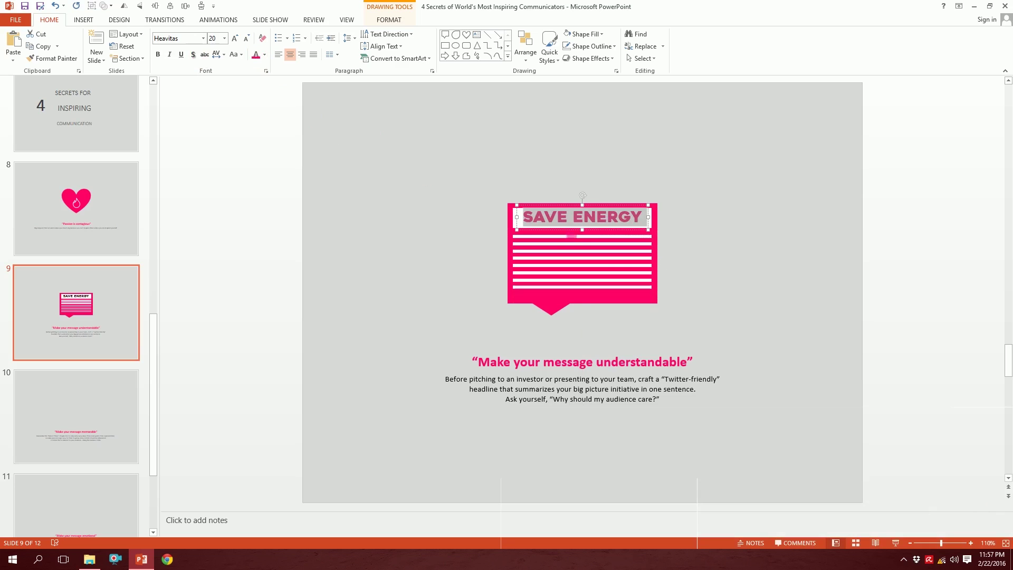
click(265, 55)
click(269, 110)
click(616, 210)
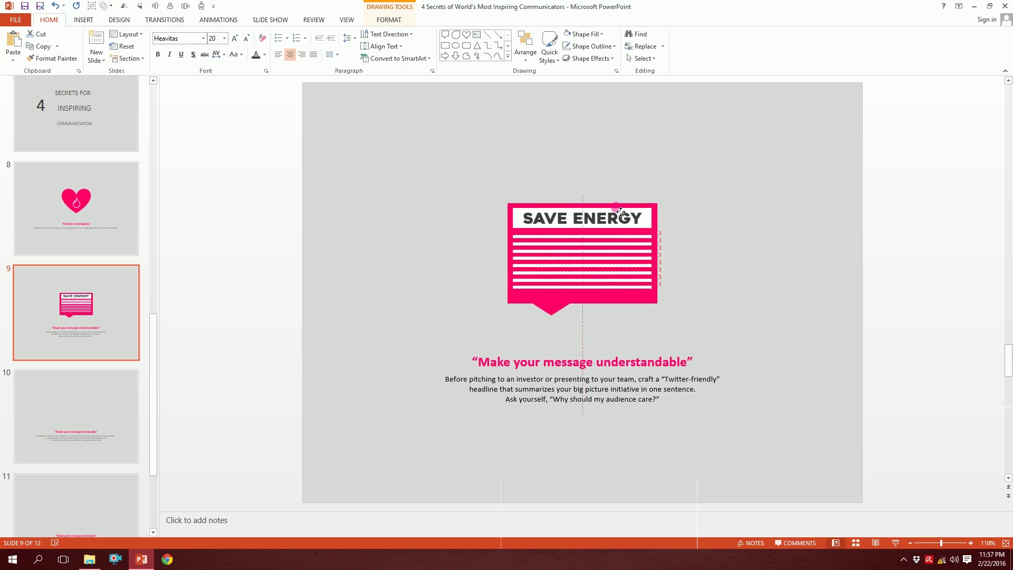
click(704, 220)
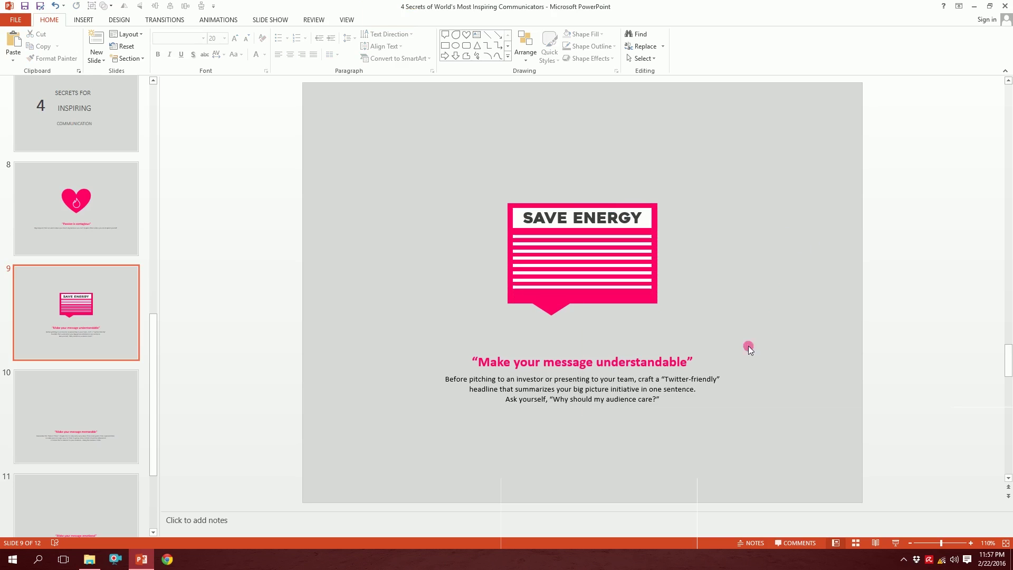
click(110, 420)
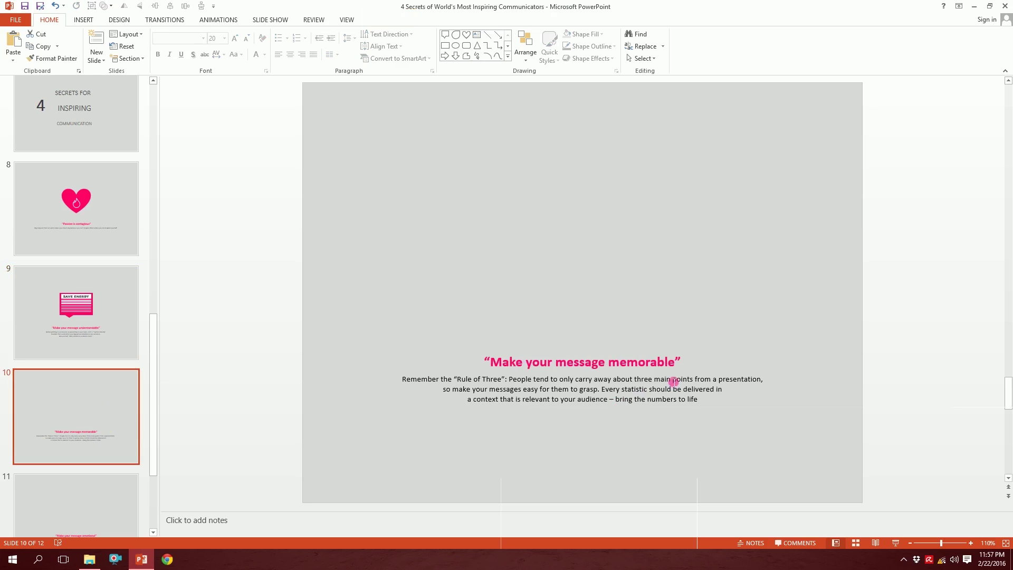
Draw a cloud shape above the quote, flattened to about 1.55 inches high
click(84, 21)
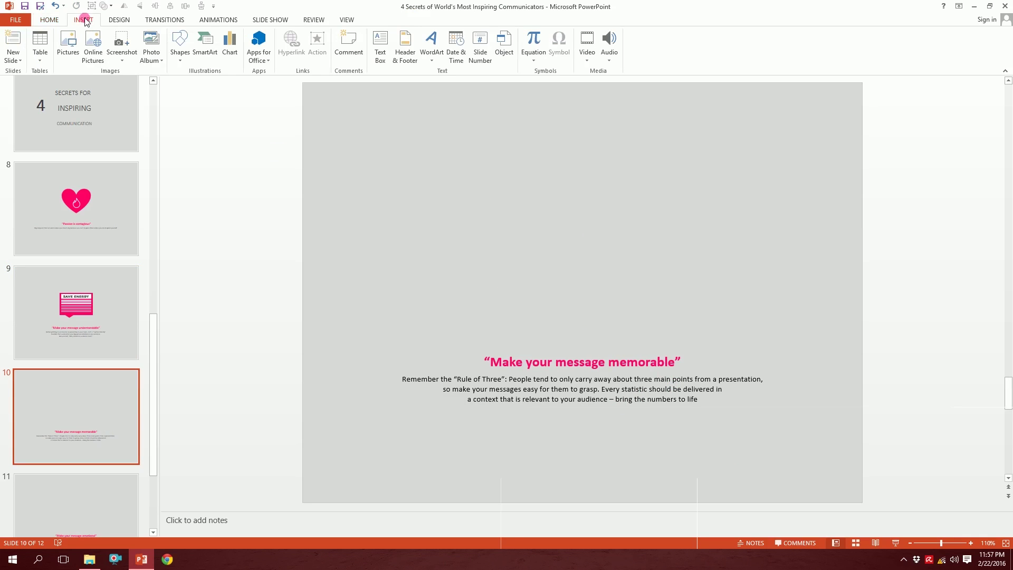
click(178, 58)
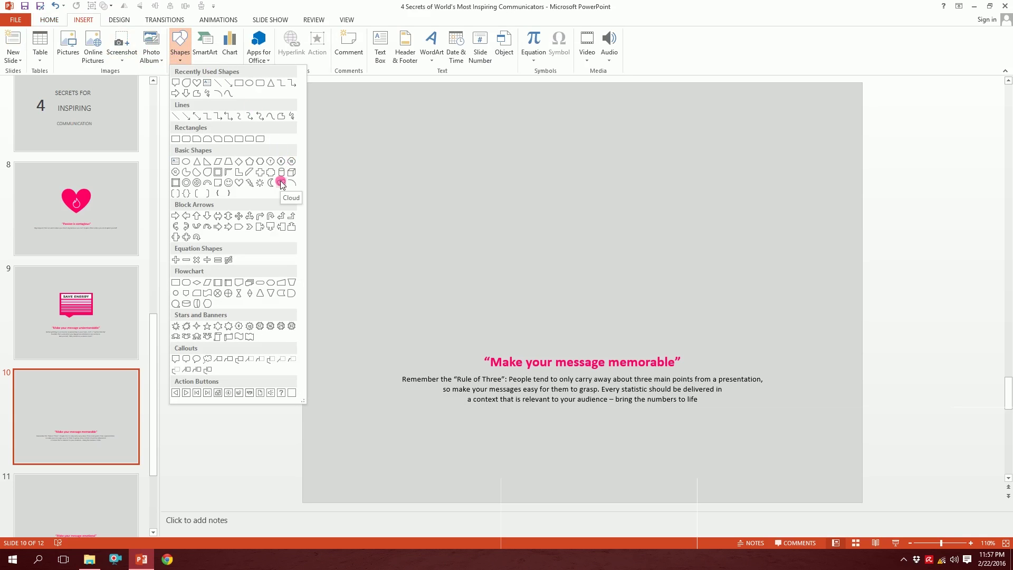
click(281, 183)
mouse_move(491, 179)
mouse_down()
mouse_move(606, 247)
mouse_move(573, 237)
mouse_move(644, 246)
mouse_up()
drag(562, 297, 569, 265)
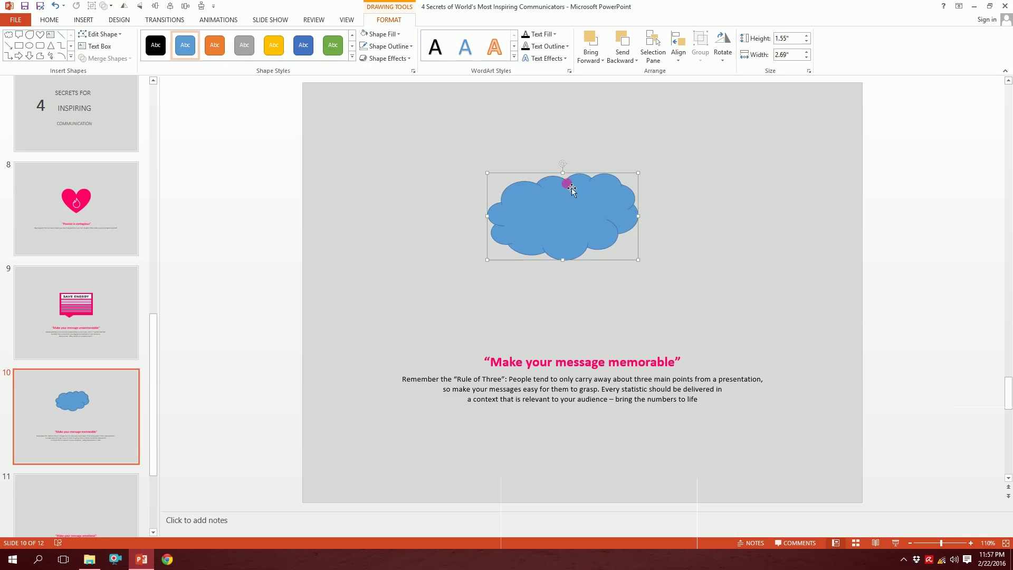
Give the cloud a white 3 pt outline and a pink fill
click(388, 47)
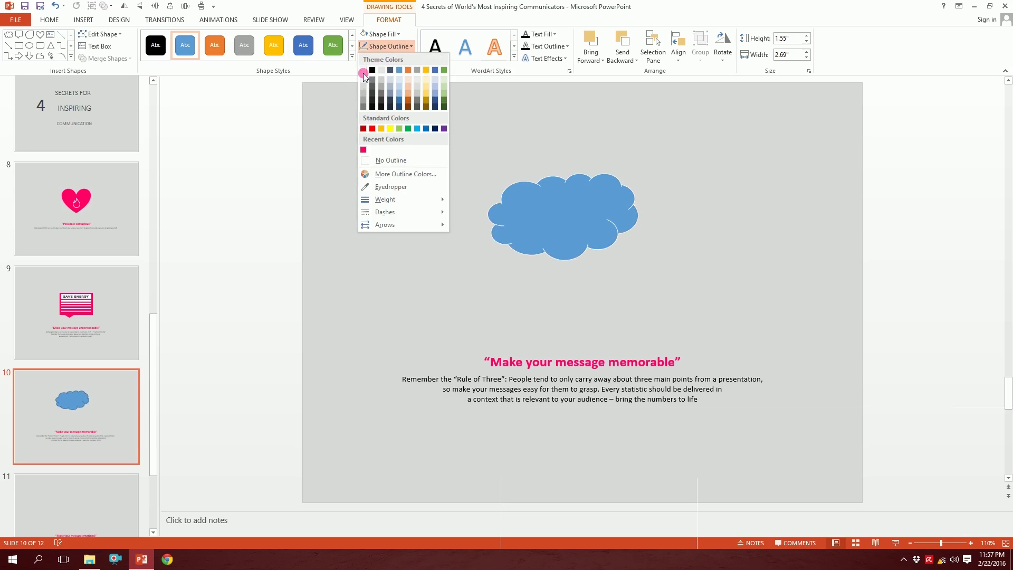
click(363, 71)
click(380, 33)
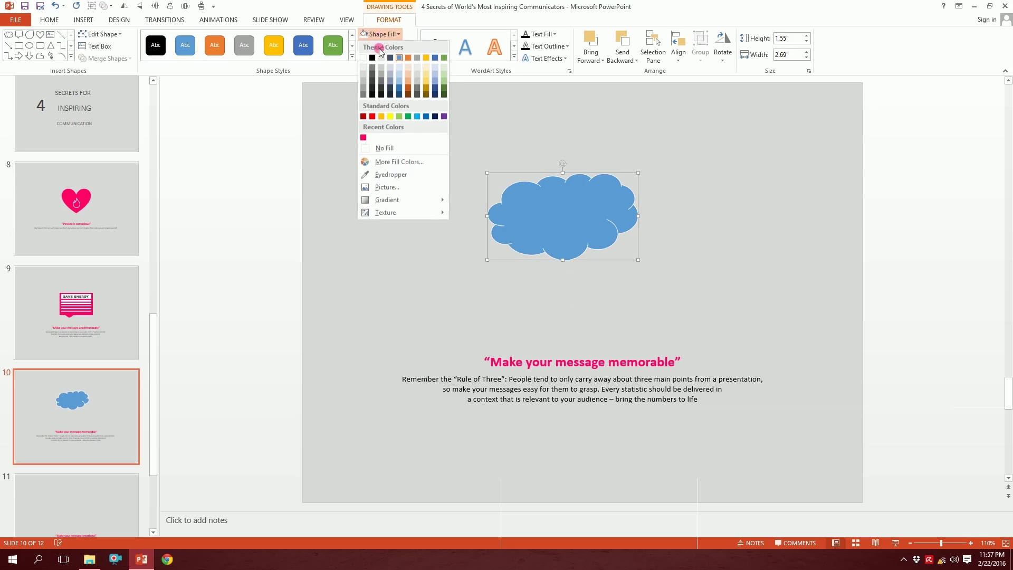
click(363, 139)
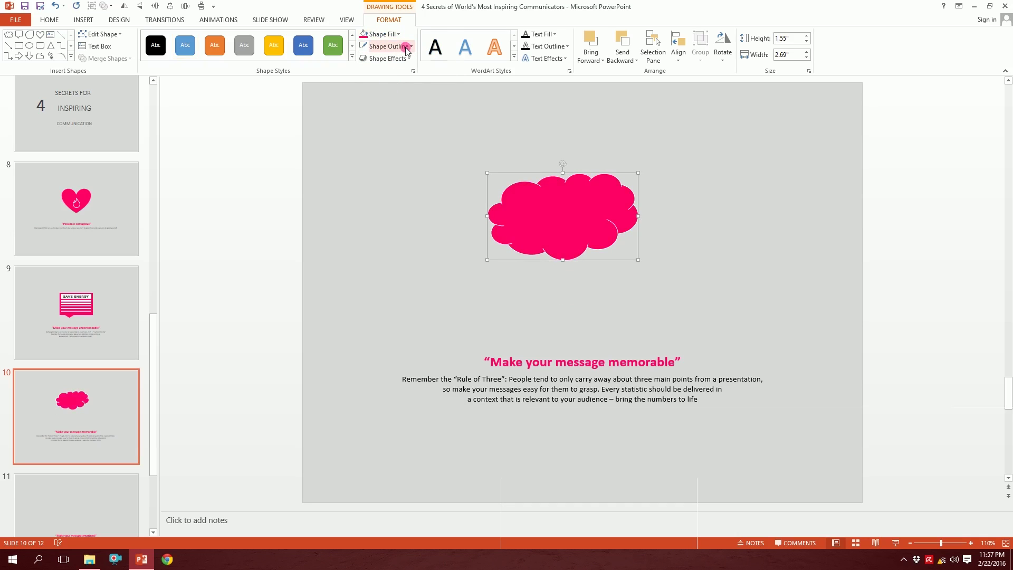
click(406, 47)
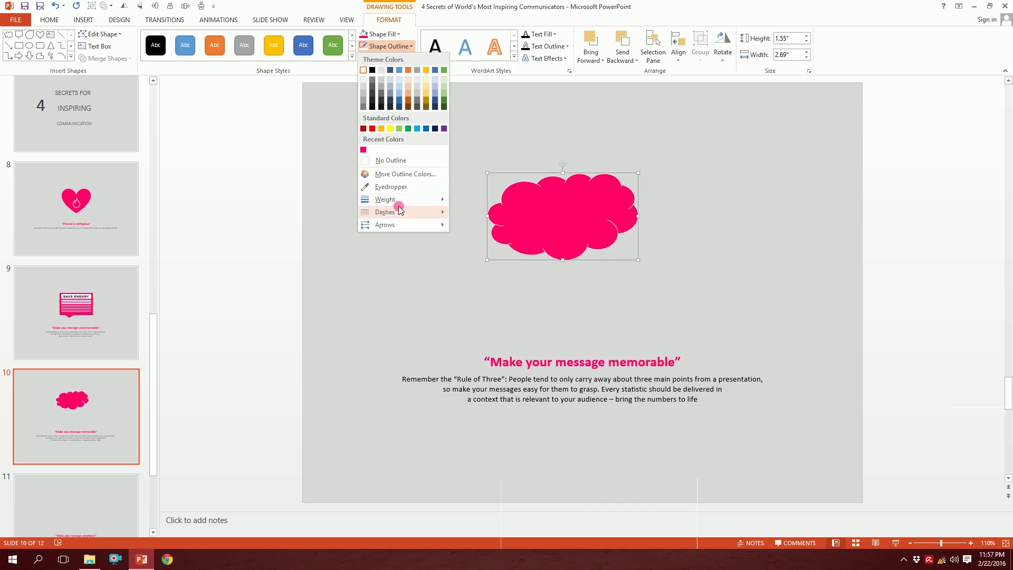
mouse_move(401, 201)
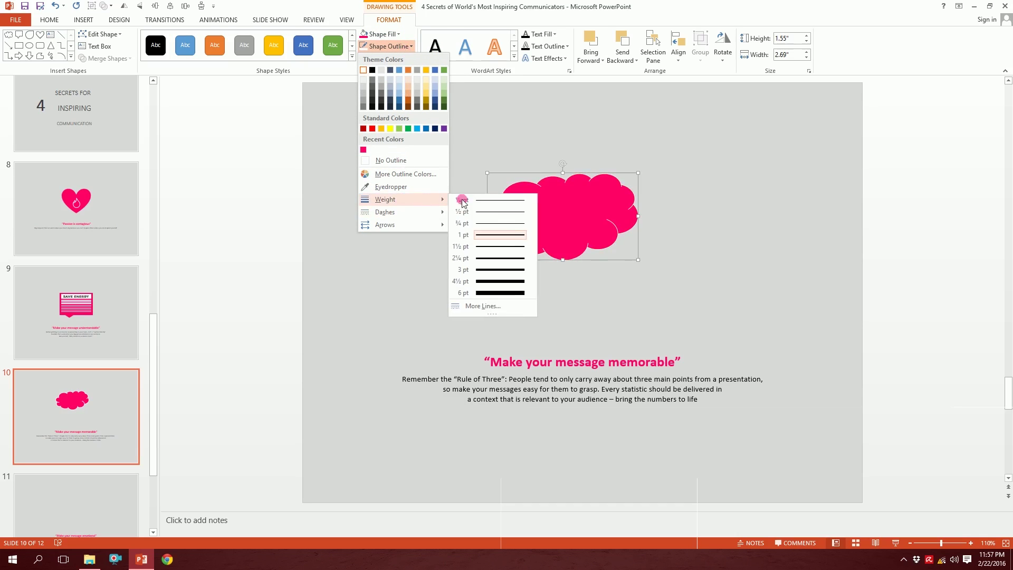
click(503, 270)
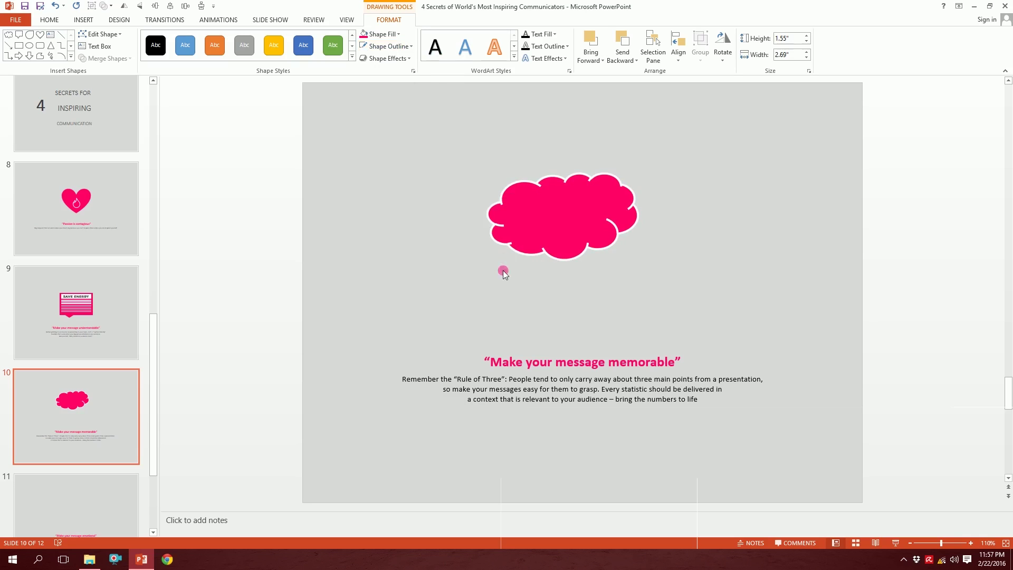
Set the cloud outline's cap type to Round in the Format Shape pane
click(413, 71)
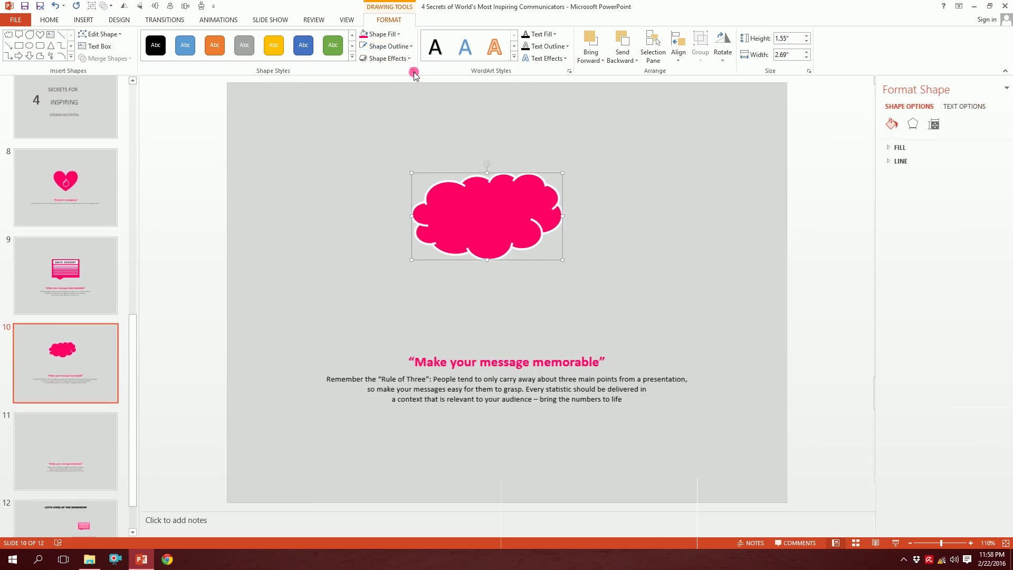
click(877, 163)
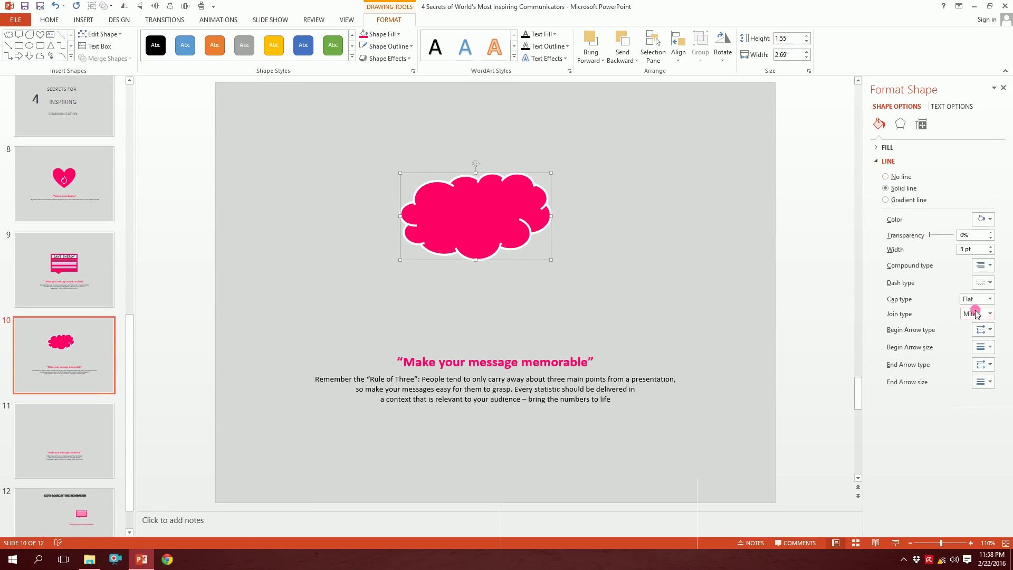
click(984, 299)
click(981, 320)
click(1003, 89)
click(93, 23)
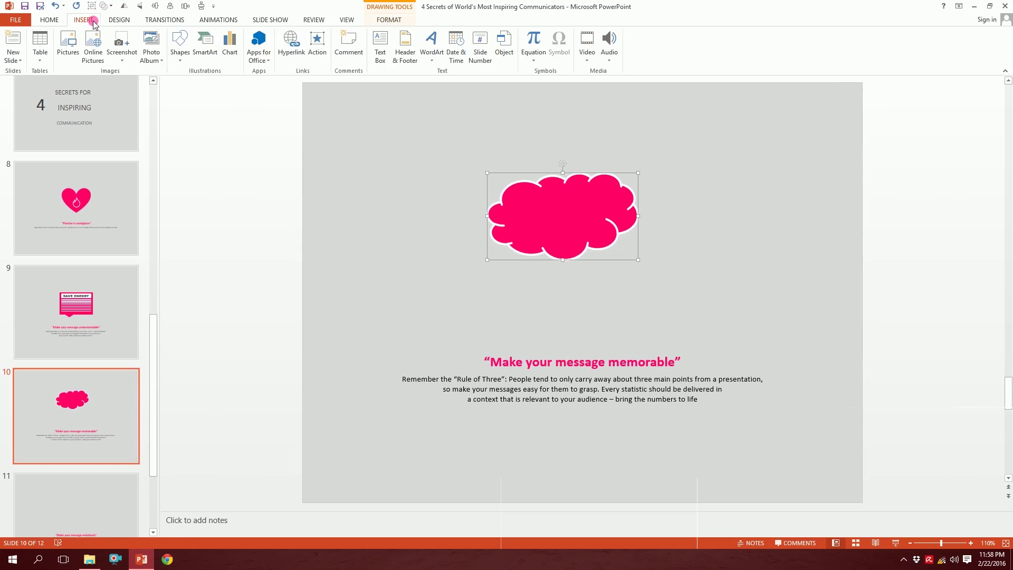
Draw a freeform curved tail and resize it under the cloud
click(180, 43)
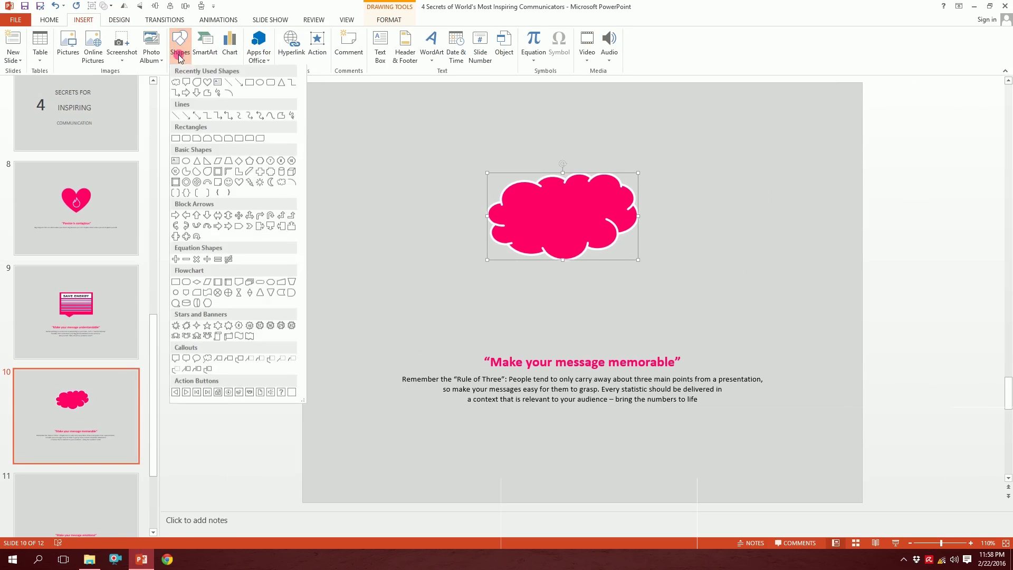
click(272, 119)
mouse_move(329, 132)
mouse_down()
mouse_move(392, 185)
mouse_move(430, 326)
mouse_move(468, 345)
mouse_move(481, 314)
mouse_move(462, 133)
mouse_move(377, 103)
mouse_move(310, 114)
mouse_move(309, 134)
mouse_move(335, 142)
mouse_up()
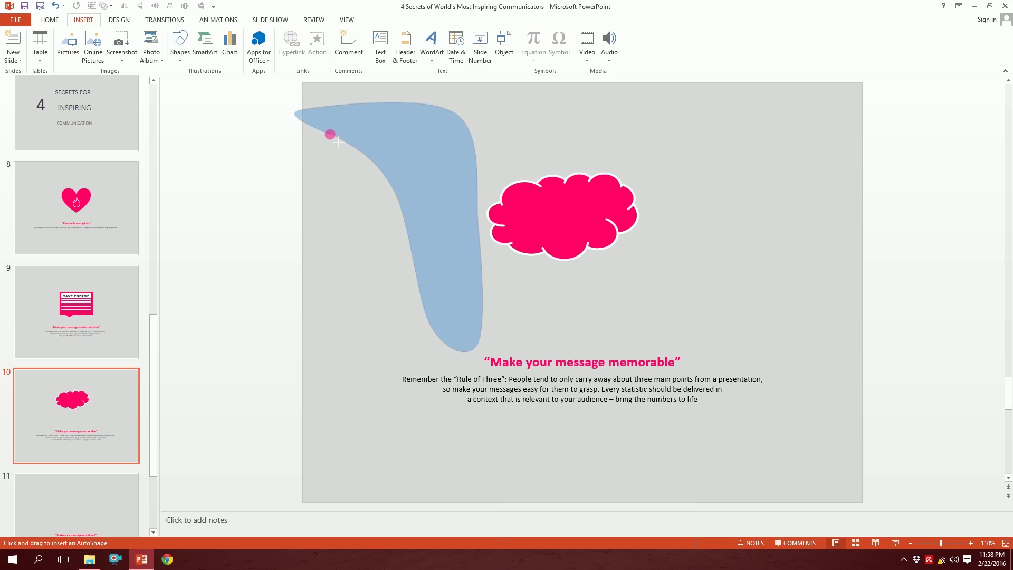
double_click(330, 133)
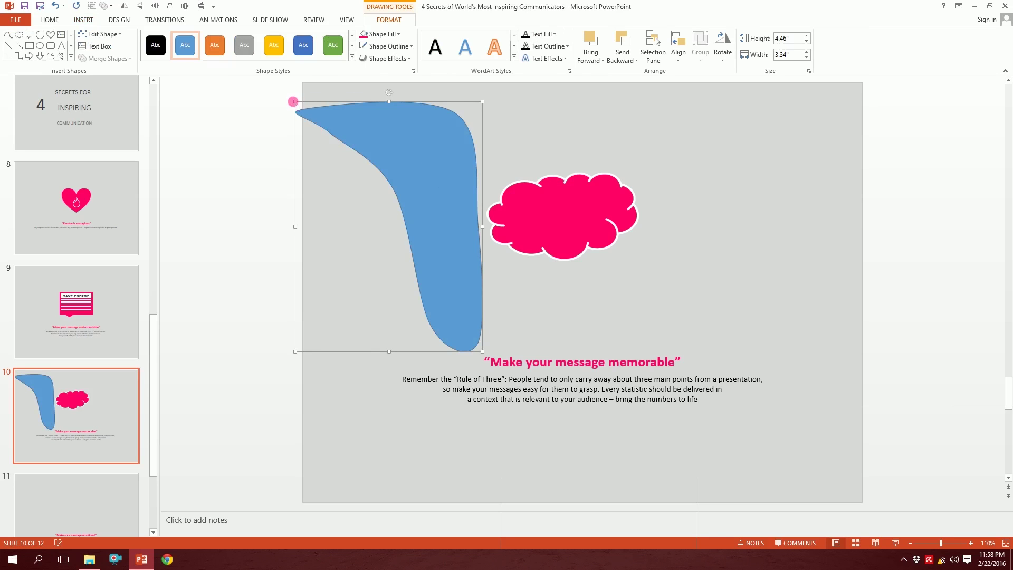
drag(300, 106, 600, 227)
Fill the tail pink with no outline, send it behind the cloud, and fine-tune its size
click(365, 38)
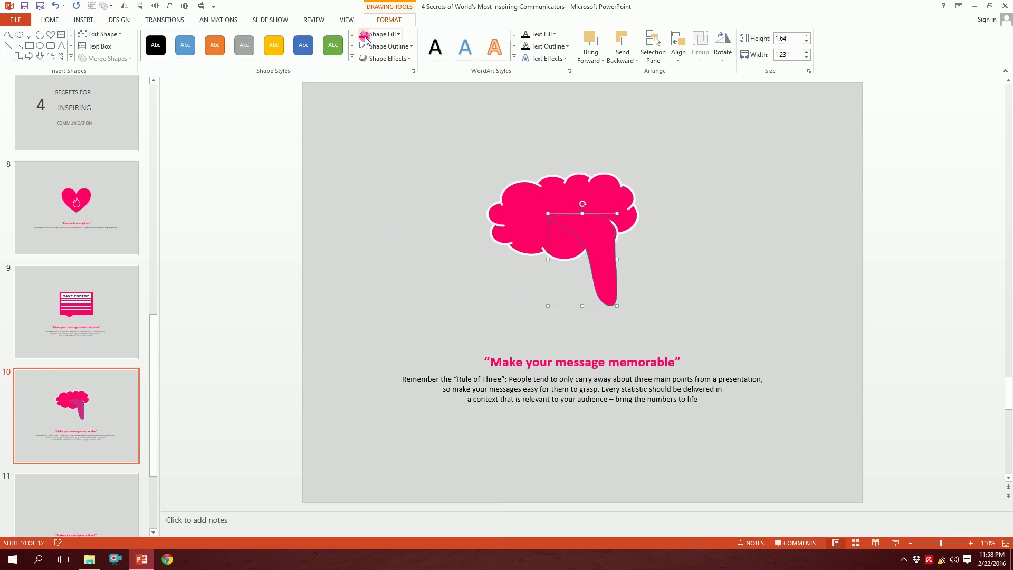
click(388, 46)
click(363, 159)
drag(605, 267, 615, 278)
right_click(616, 278)
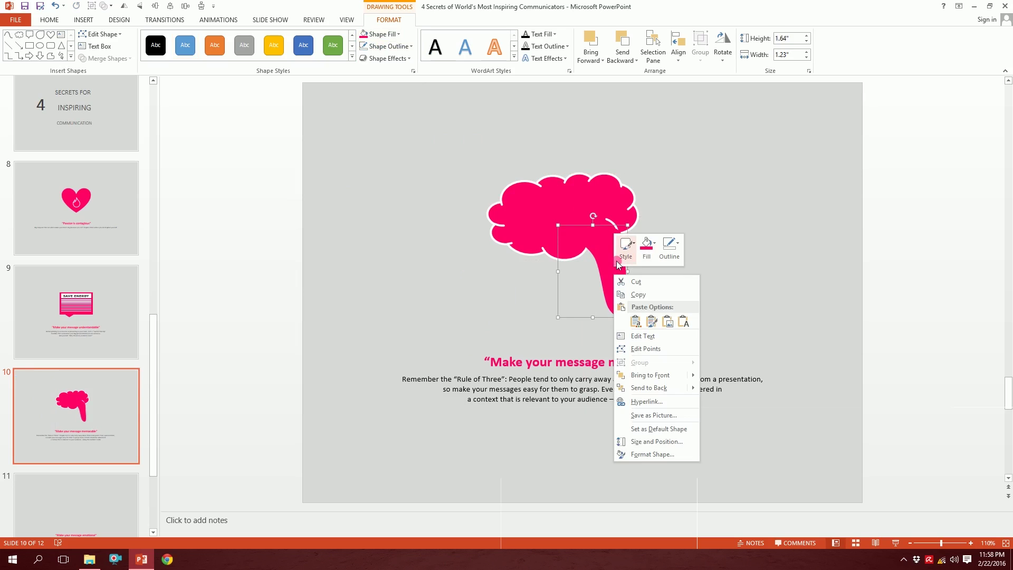
mouse_move(651, 392)
click(713, 389)
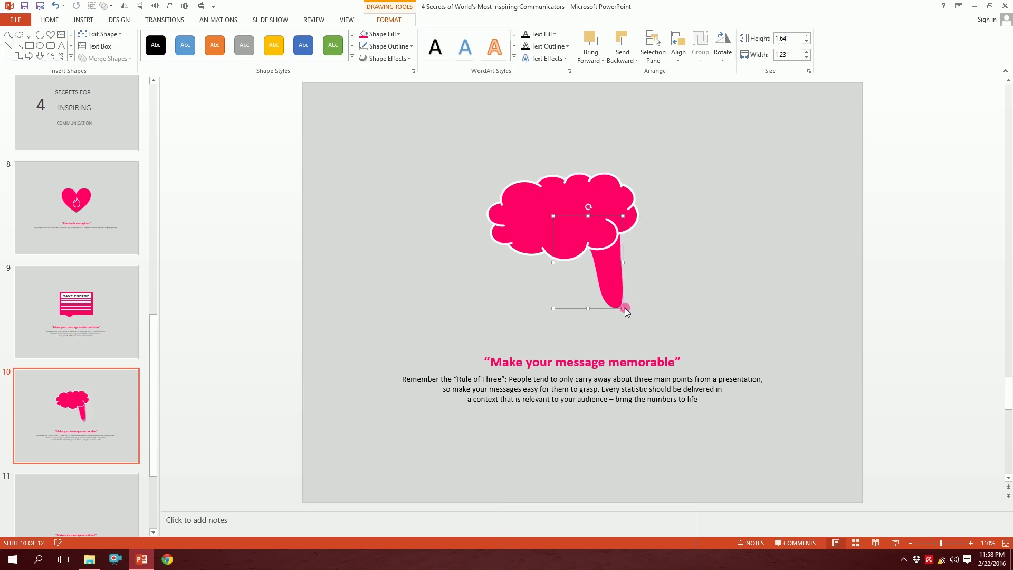
drag(627, 314, 607, 295)
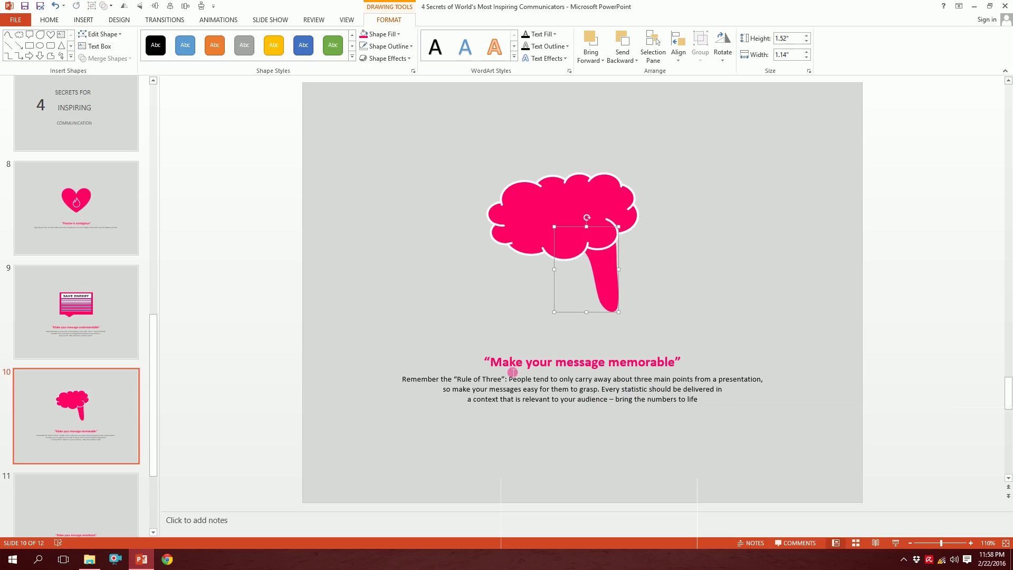